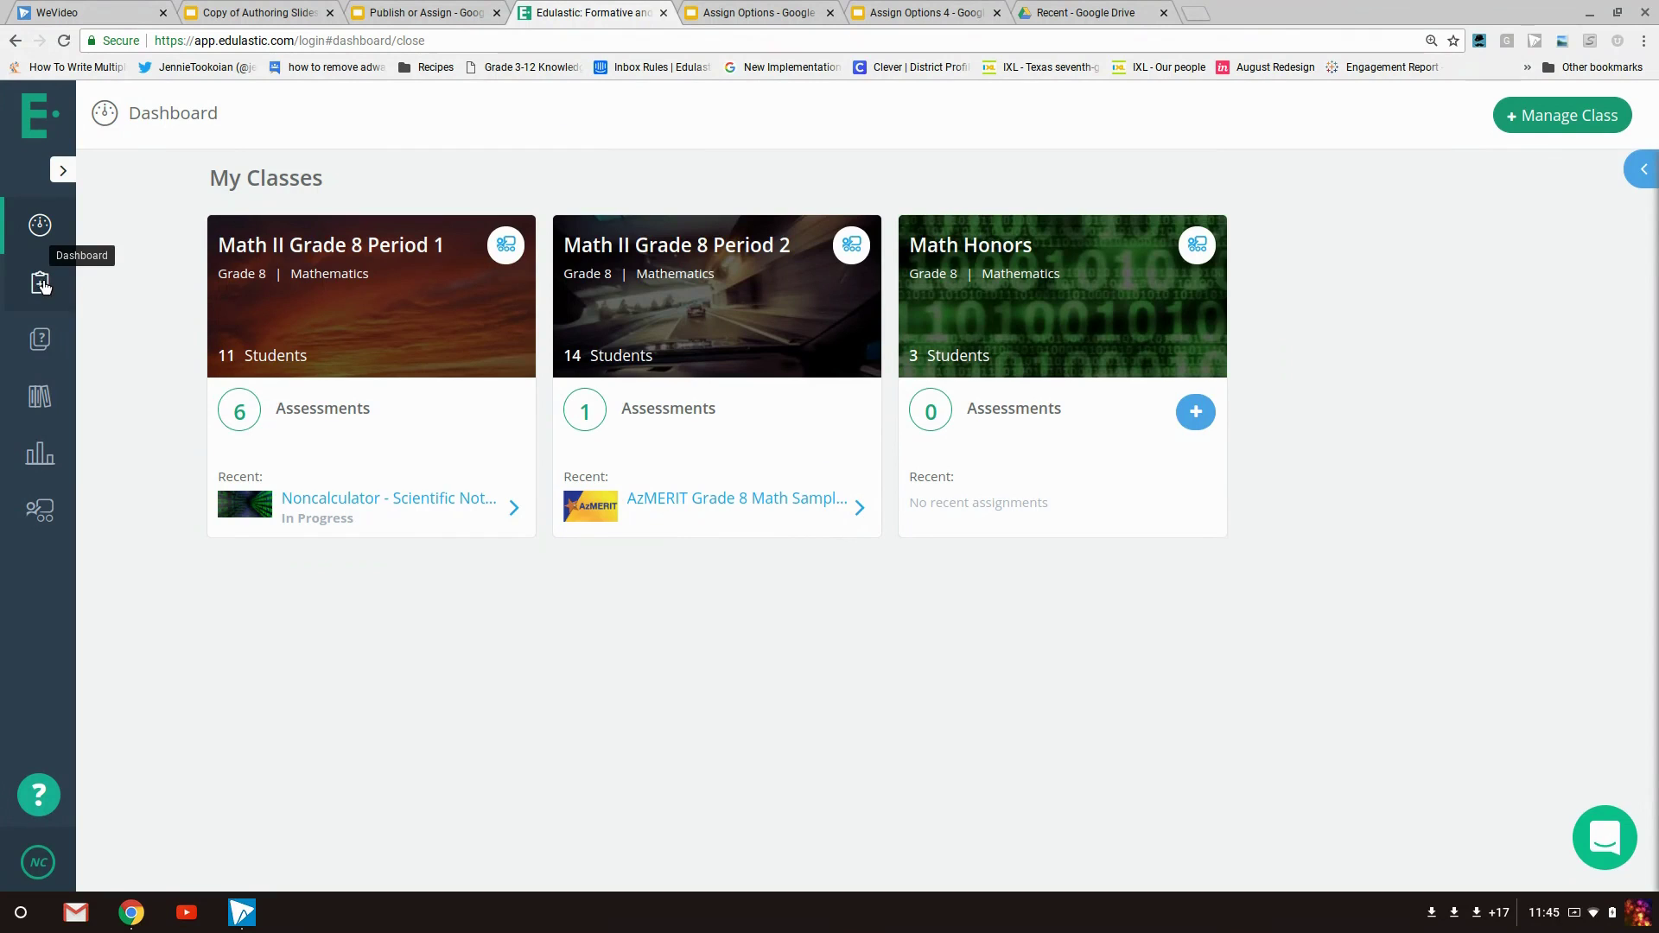
Open the Math 8 POST Test Chapter 1 assessment from My Assessments.
{"action": "left_click", "coordinate": [39, 283]}
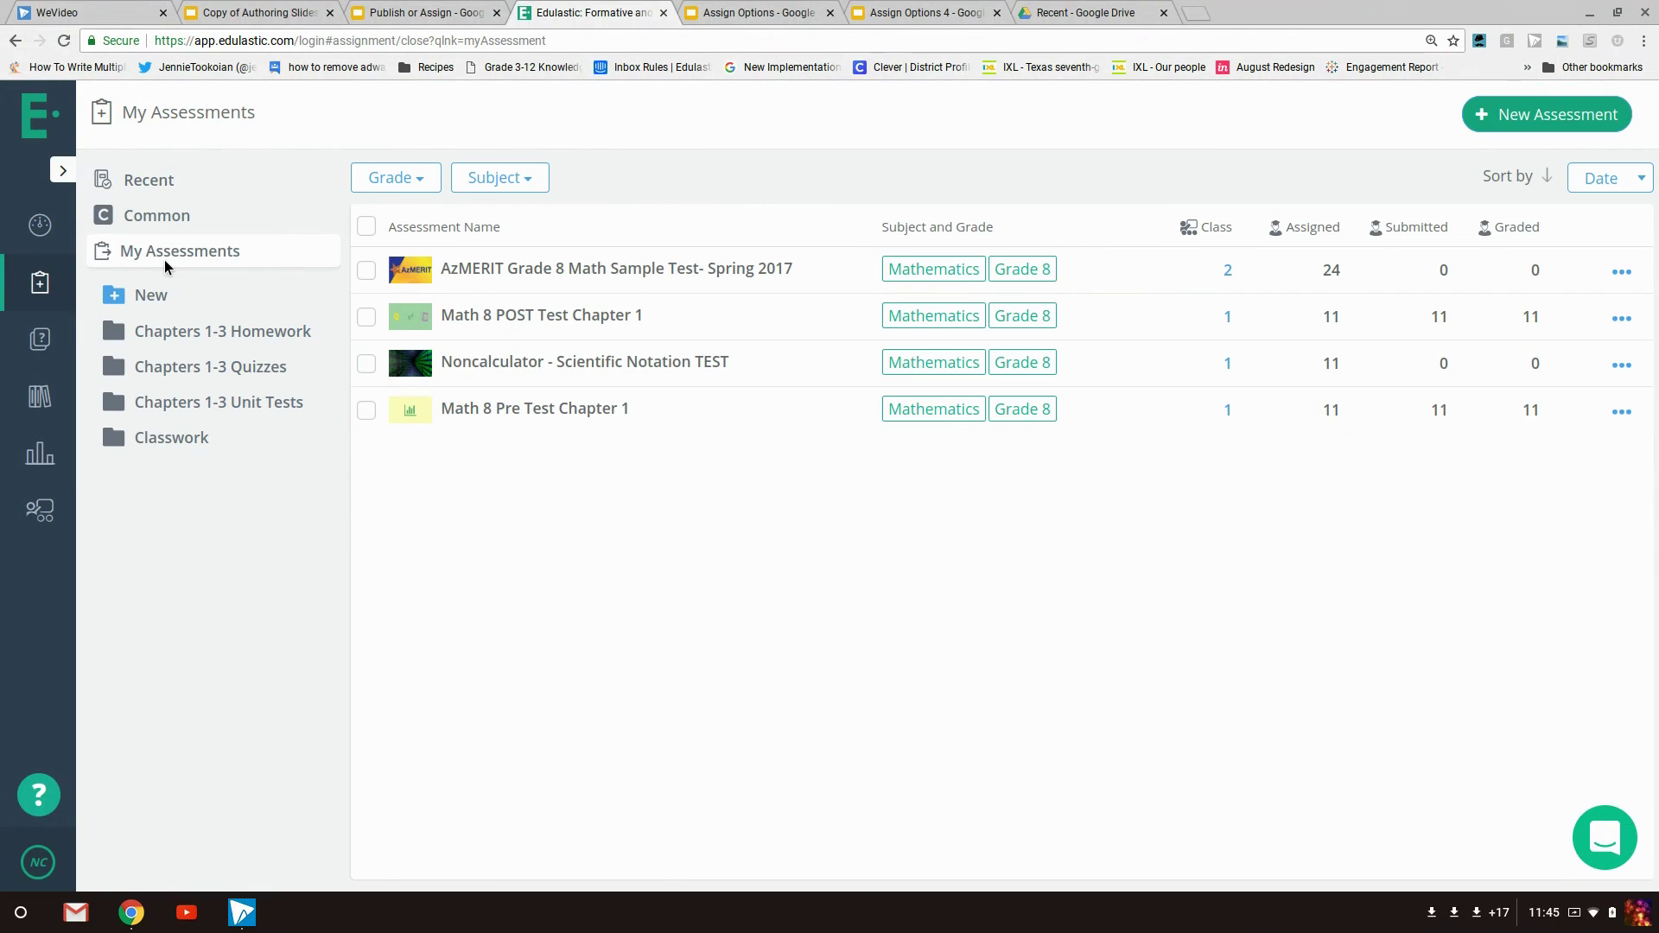
{"action": "left_click", "coordinate": [450, 316]}
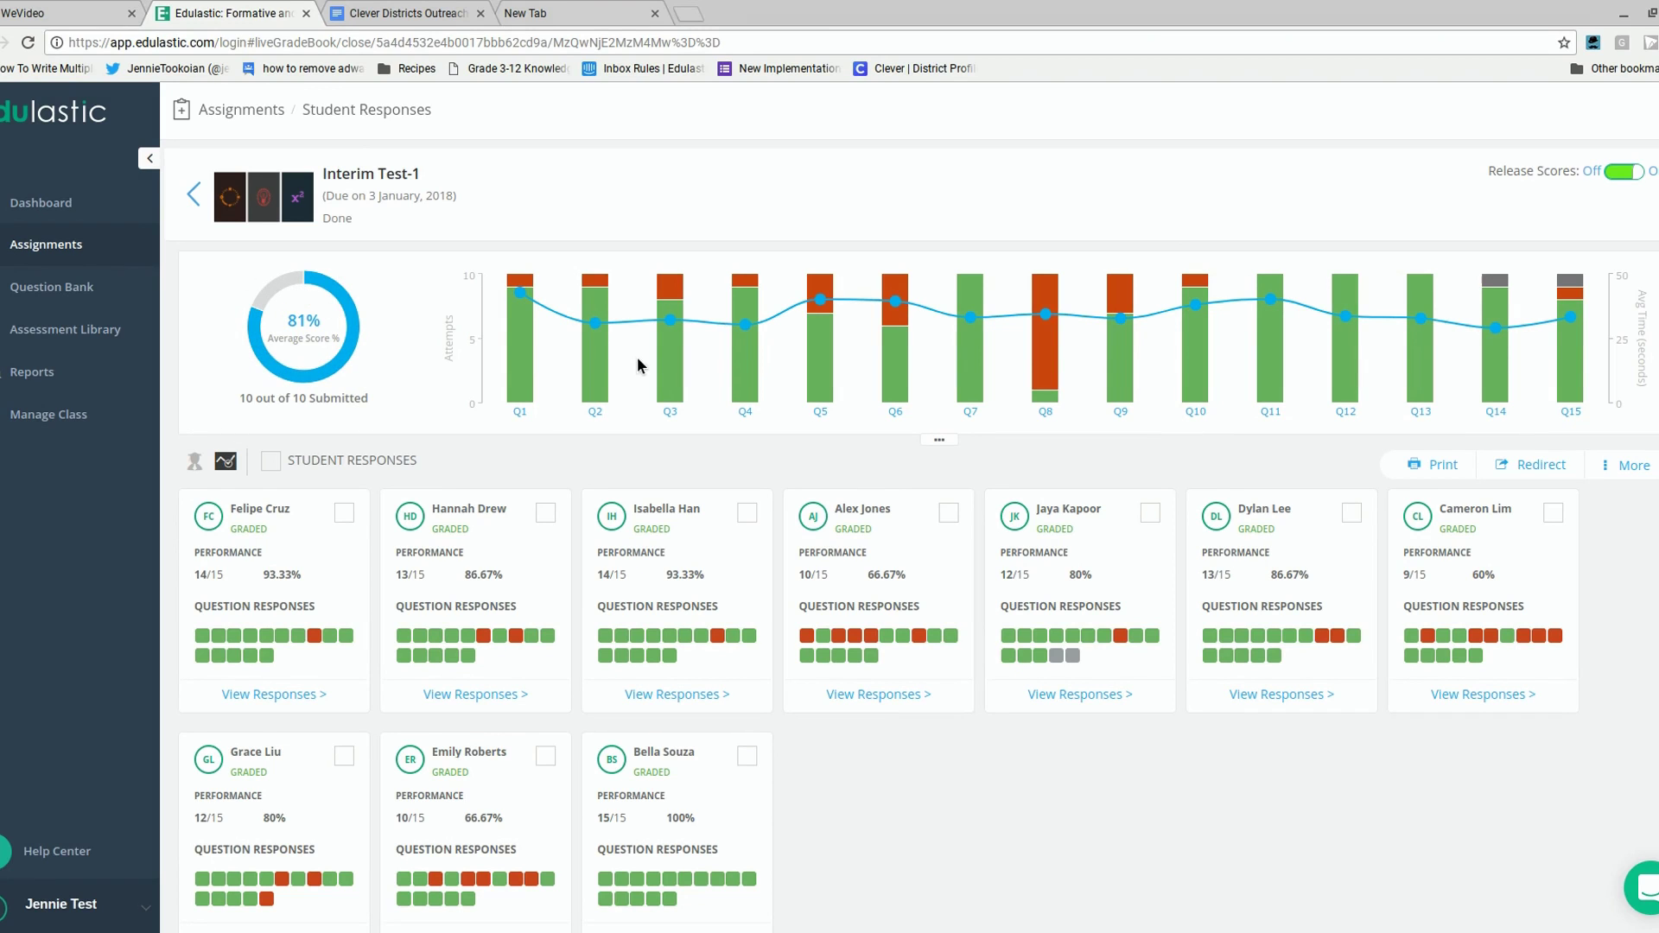
Show all students' Q1 responses and start written feedback on one student's answer.
{"action": "left_click", "coordinate": [522, 374]}
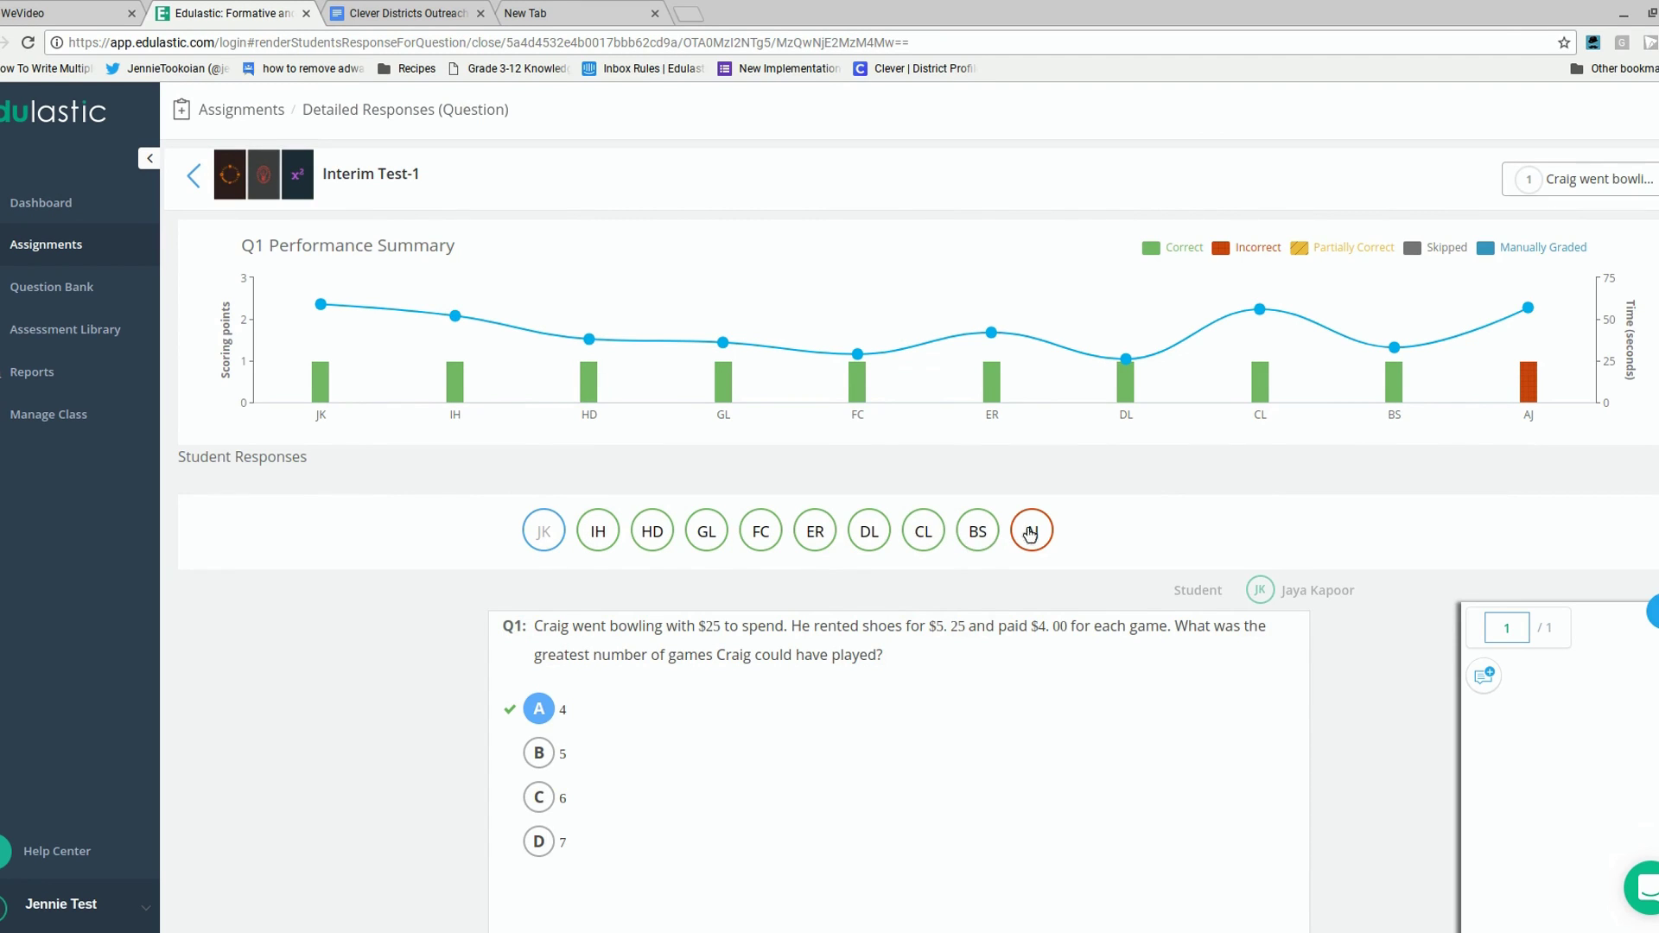
{"action": "scroll", "coordinate": [919, 574], "scroll_direction": "down", "scroll_amount": 3}
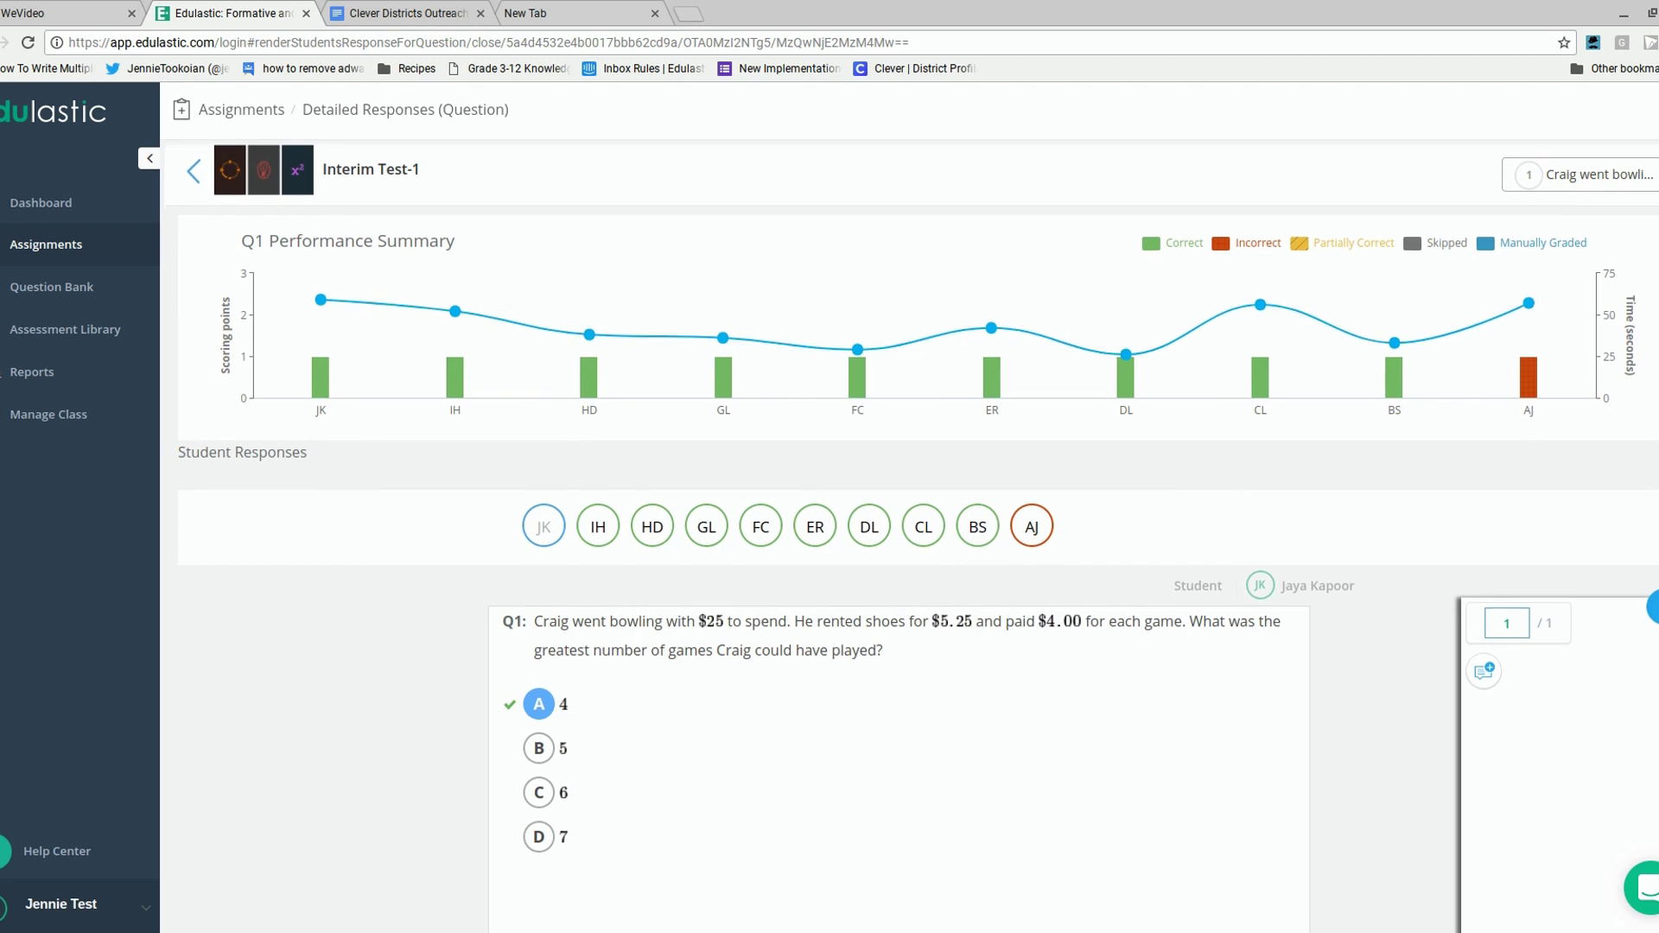
{"action": "scroll", "coordinate": [899, 597], "scroll_direction": "down", "scroll_amount": 4}
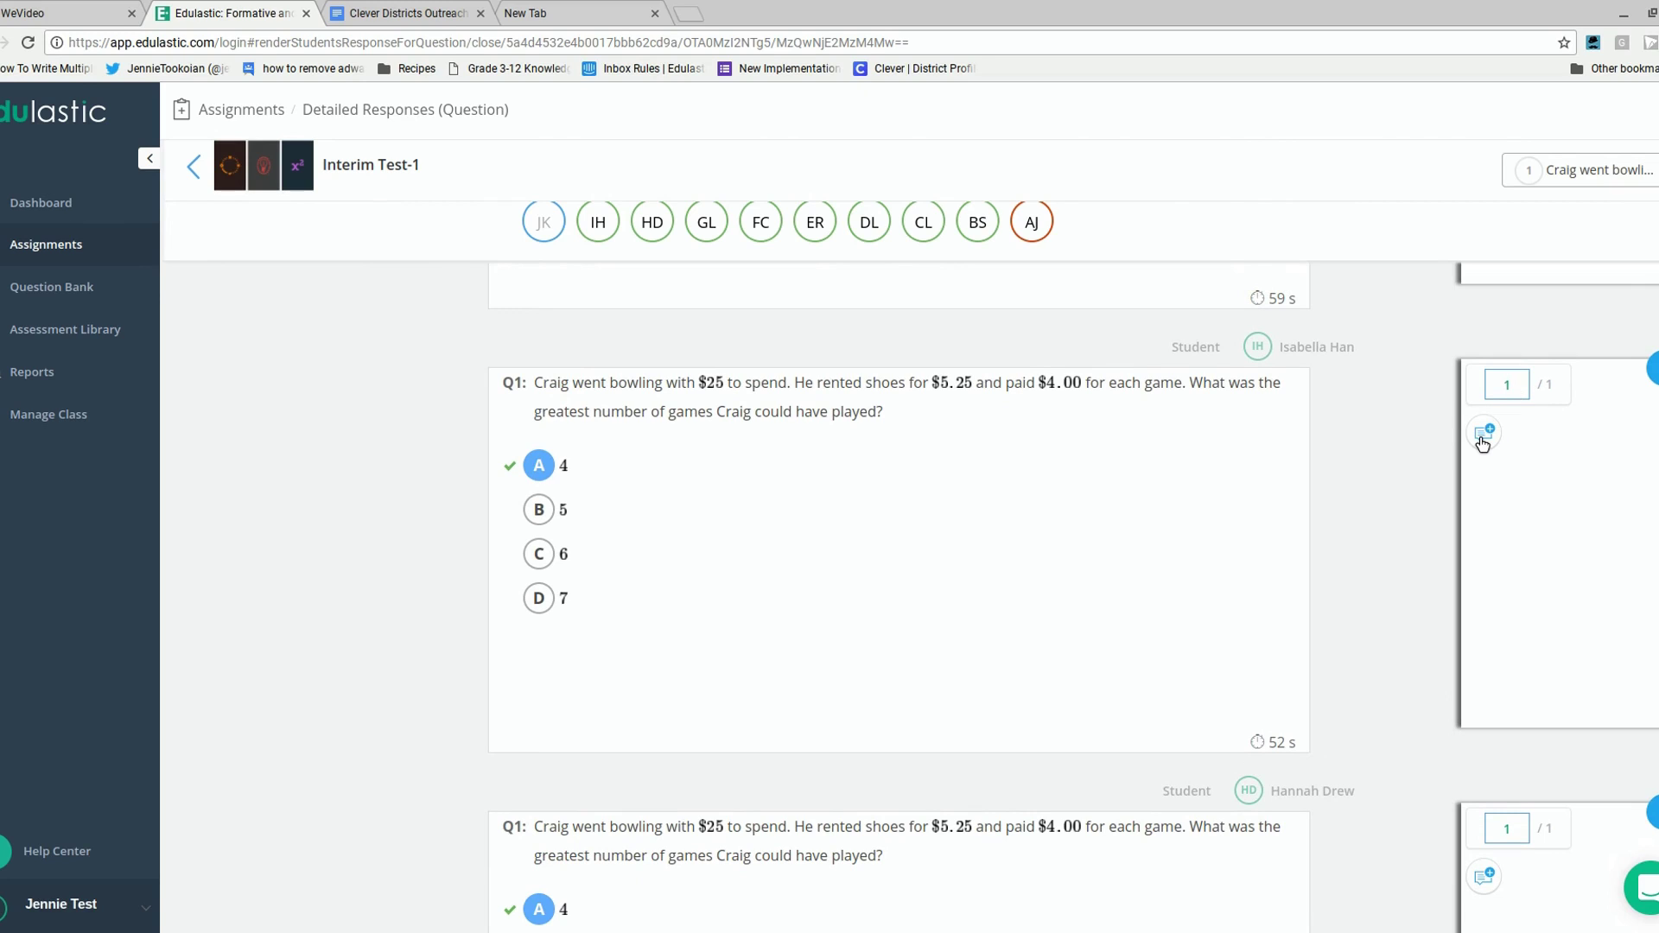
{"action": "left_click", "coordinate": [1483, 436]}
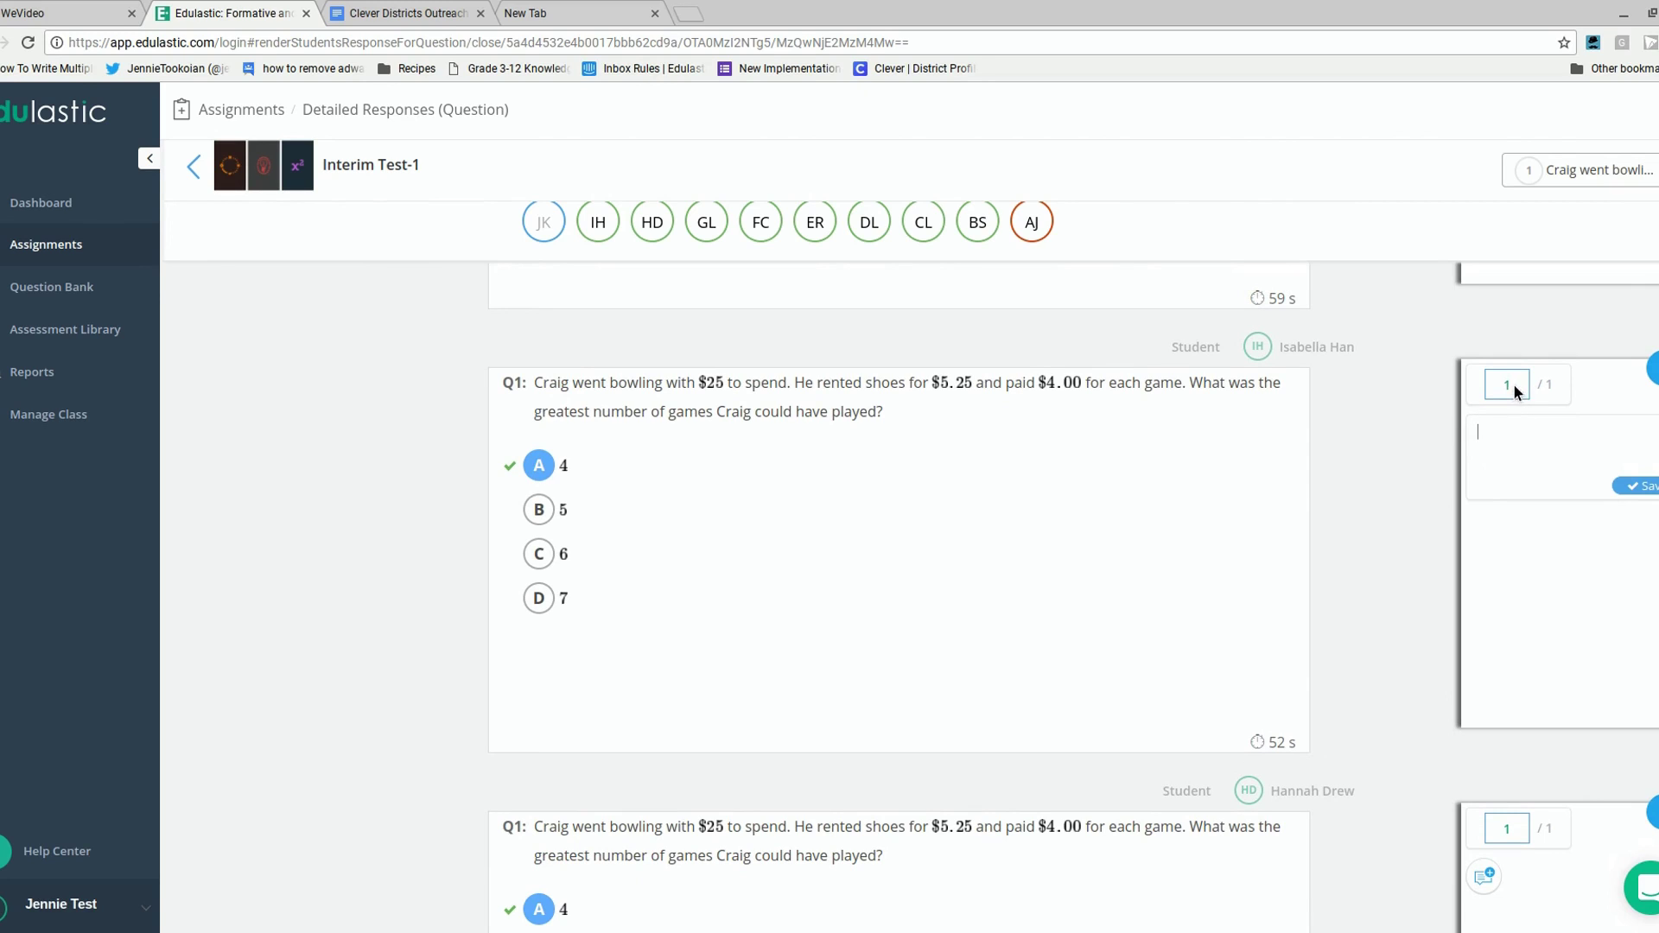
Switch the question breakdown to question 2.
{"action": "scroll", "coordinate": [916, 519], "scroll_direction": "up", "scroll_amount": 10}
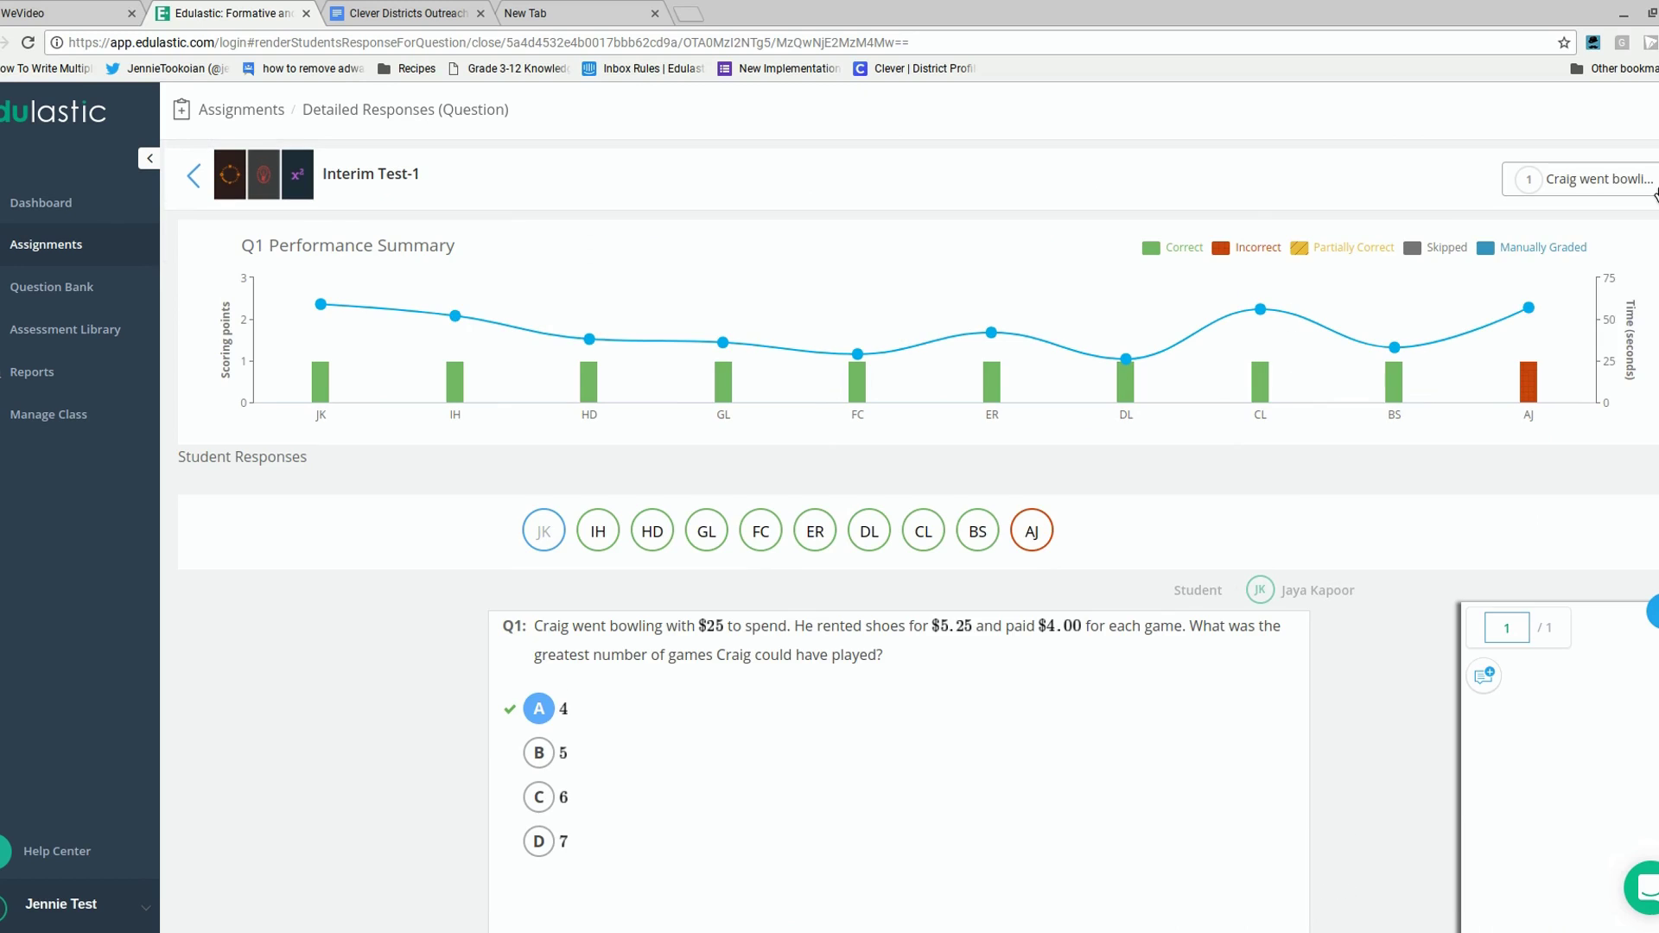
{"action": "left_click", "coordinate": [1653, 180]}
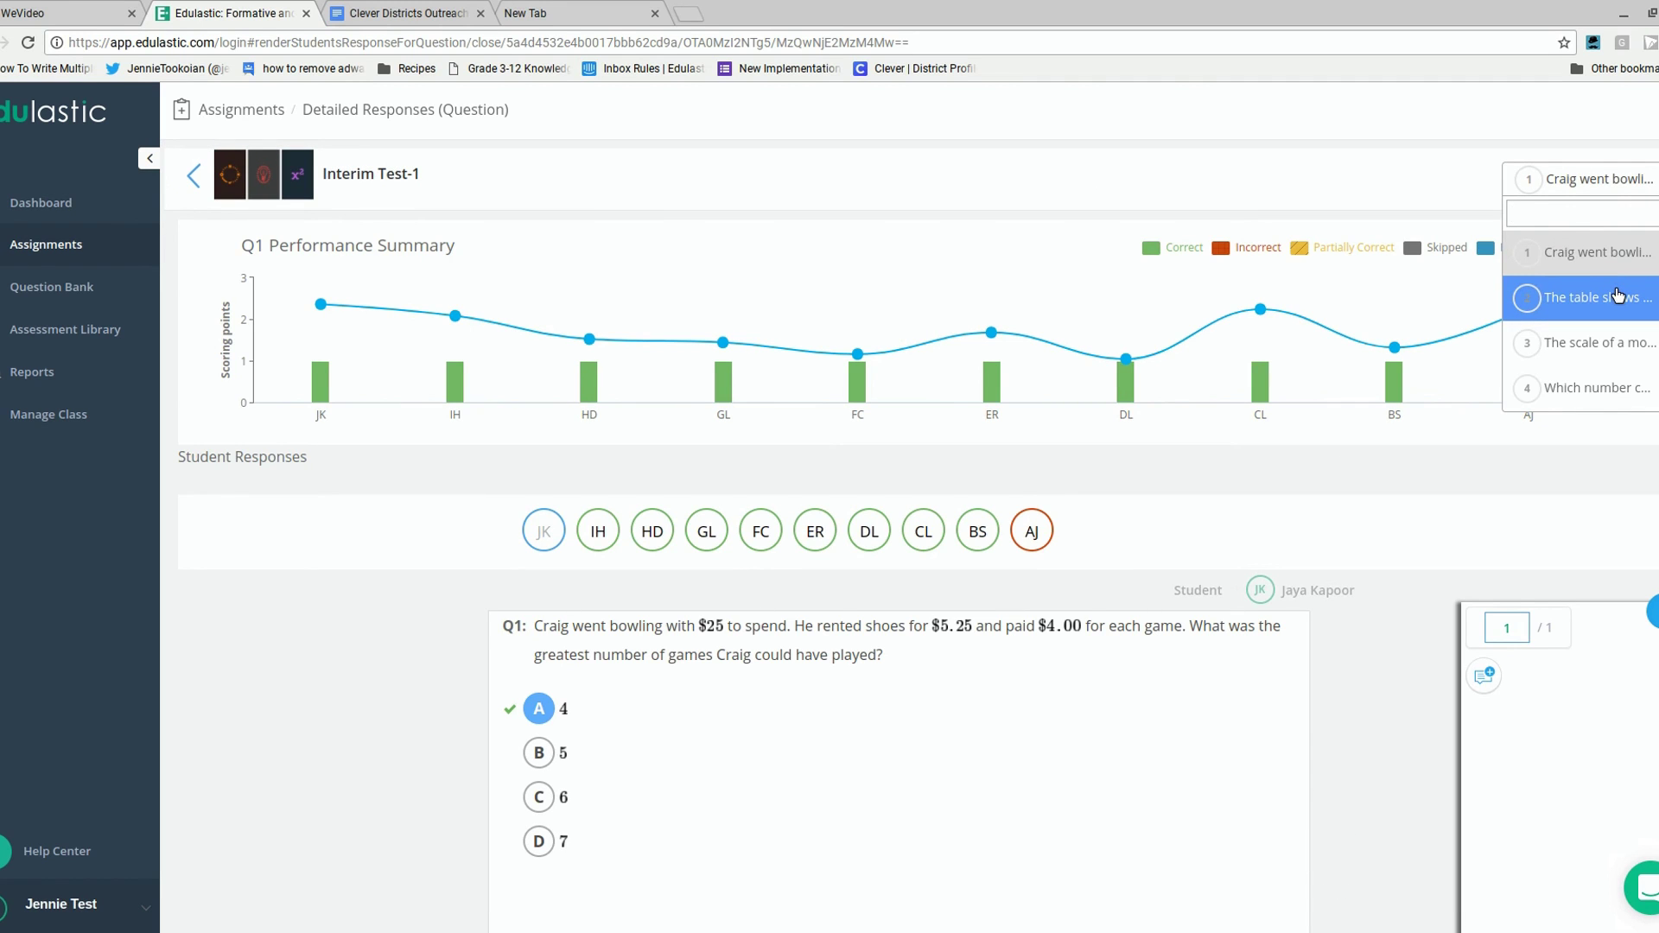
{"action": "left_click", "coordinate": [1619, 295]}
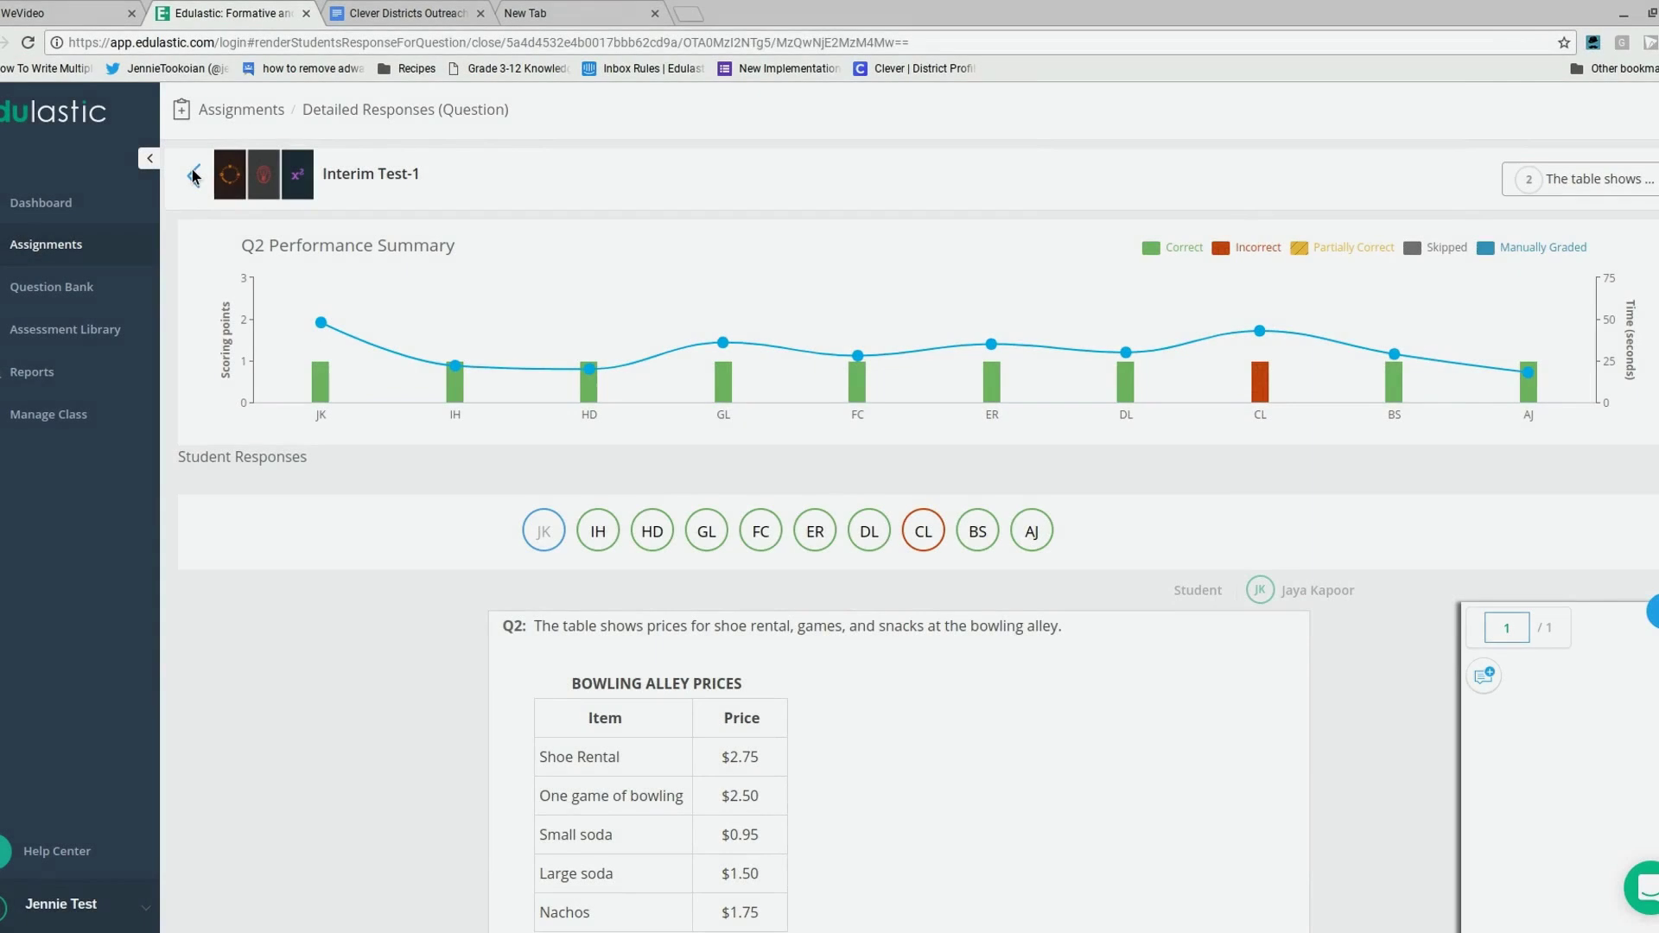
Return to the class board and browse two students' detailed response reports.
{"action": "left_click", "coordinate": [194, 177]}
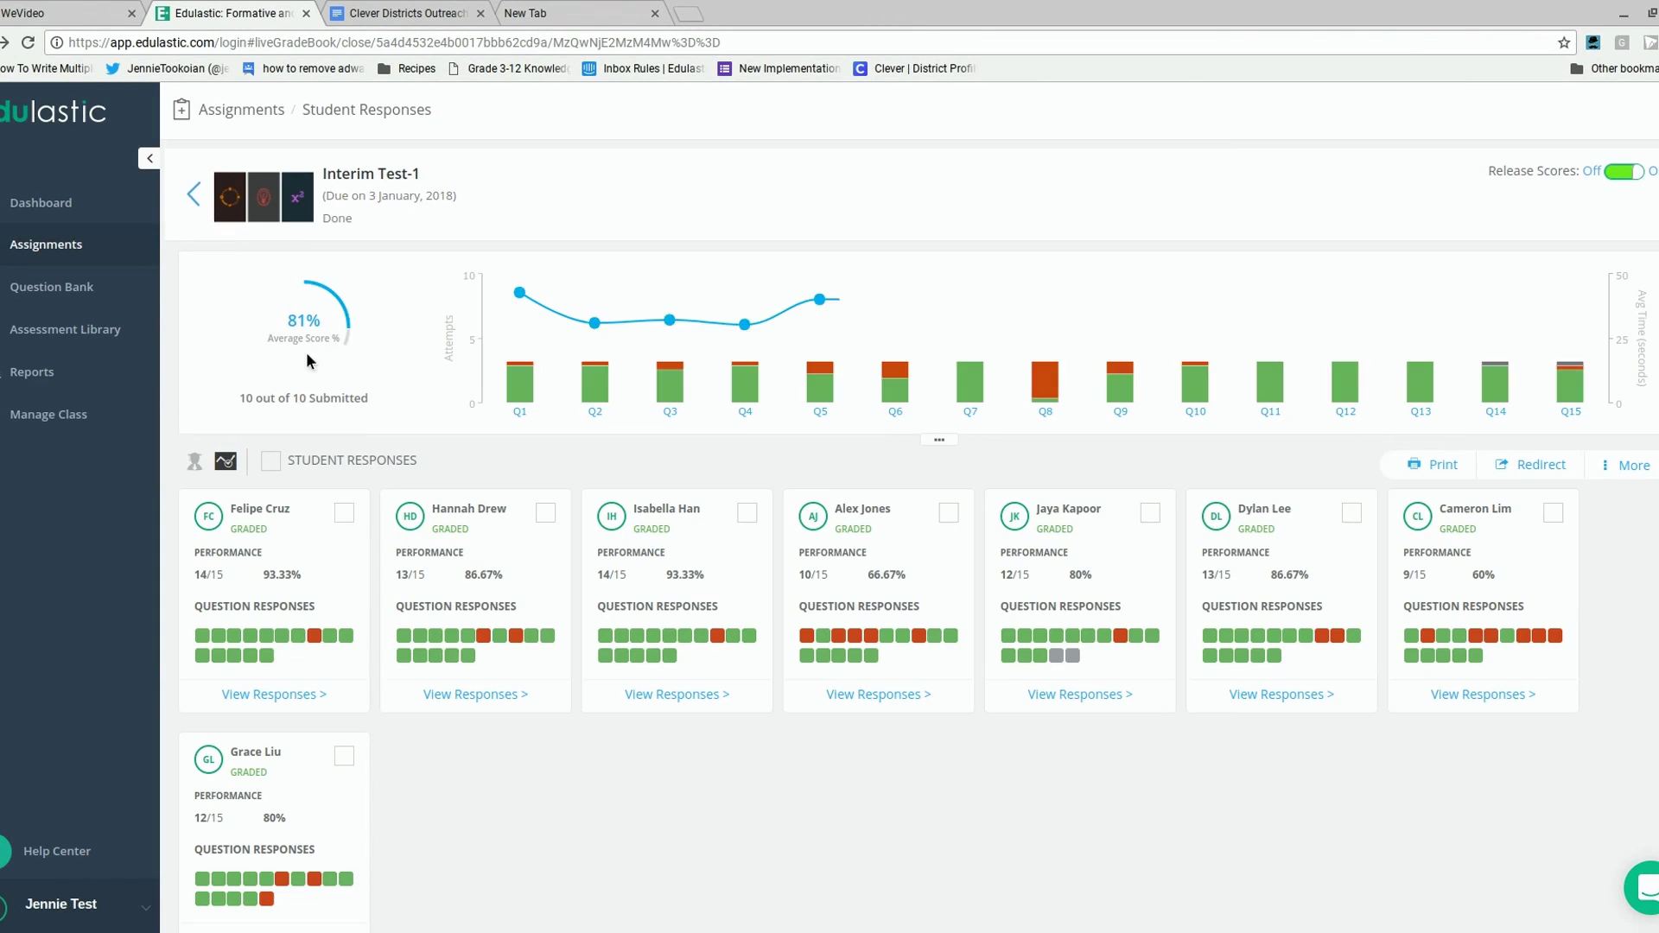
{"action": "left_click", "coordinate": [494, 553]}
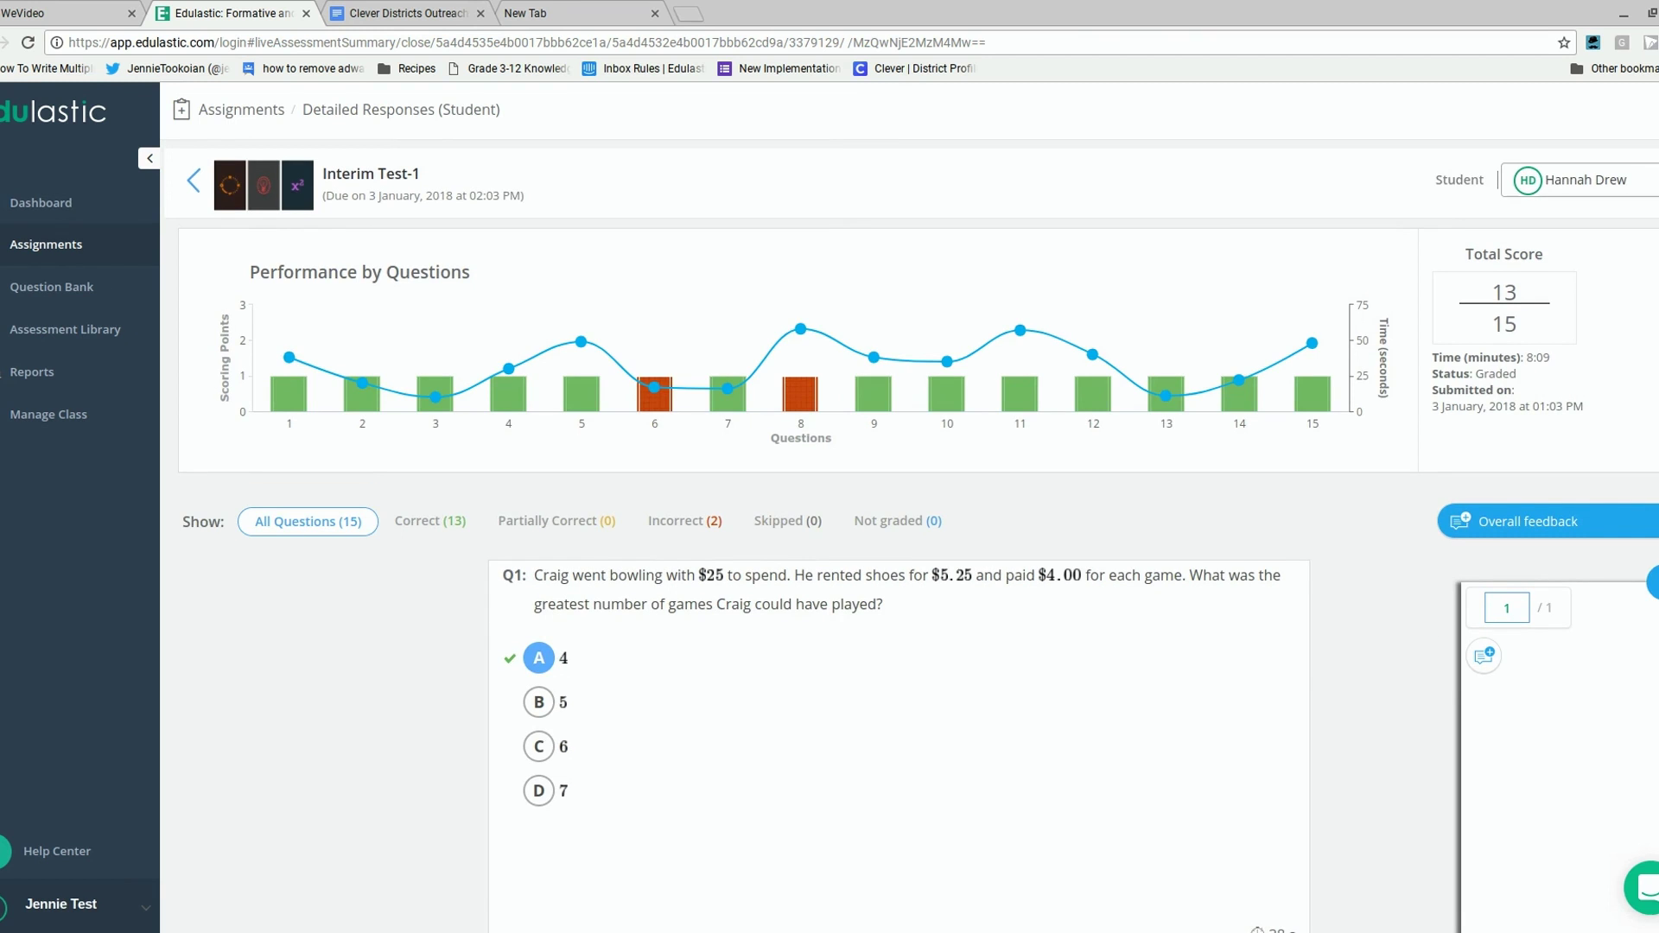
{"action": "scroll", "coordinate": [899, 605], "scroll_direction": "down", "scroll_amount": 10}
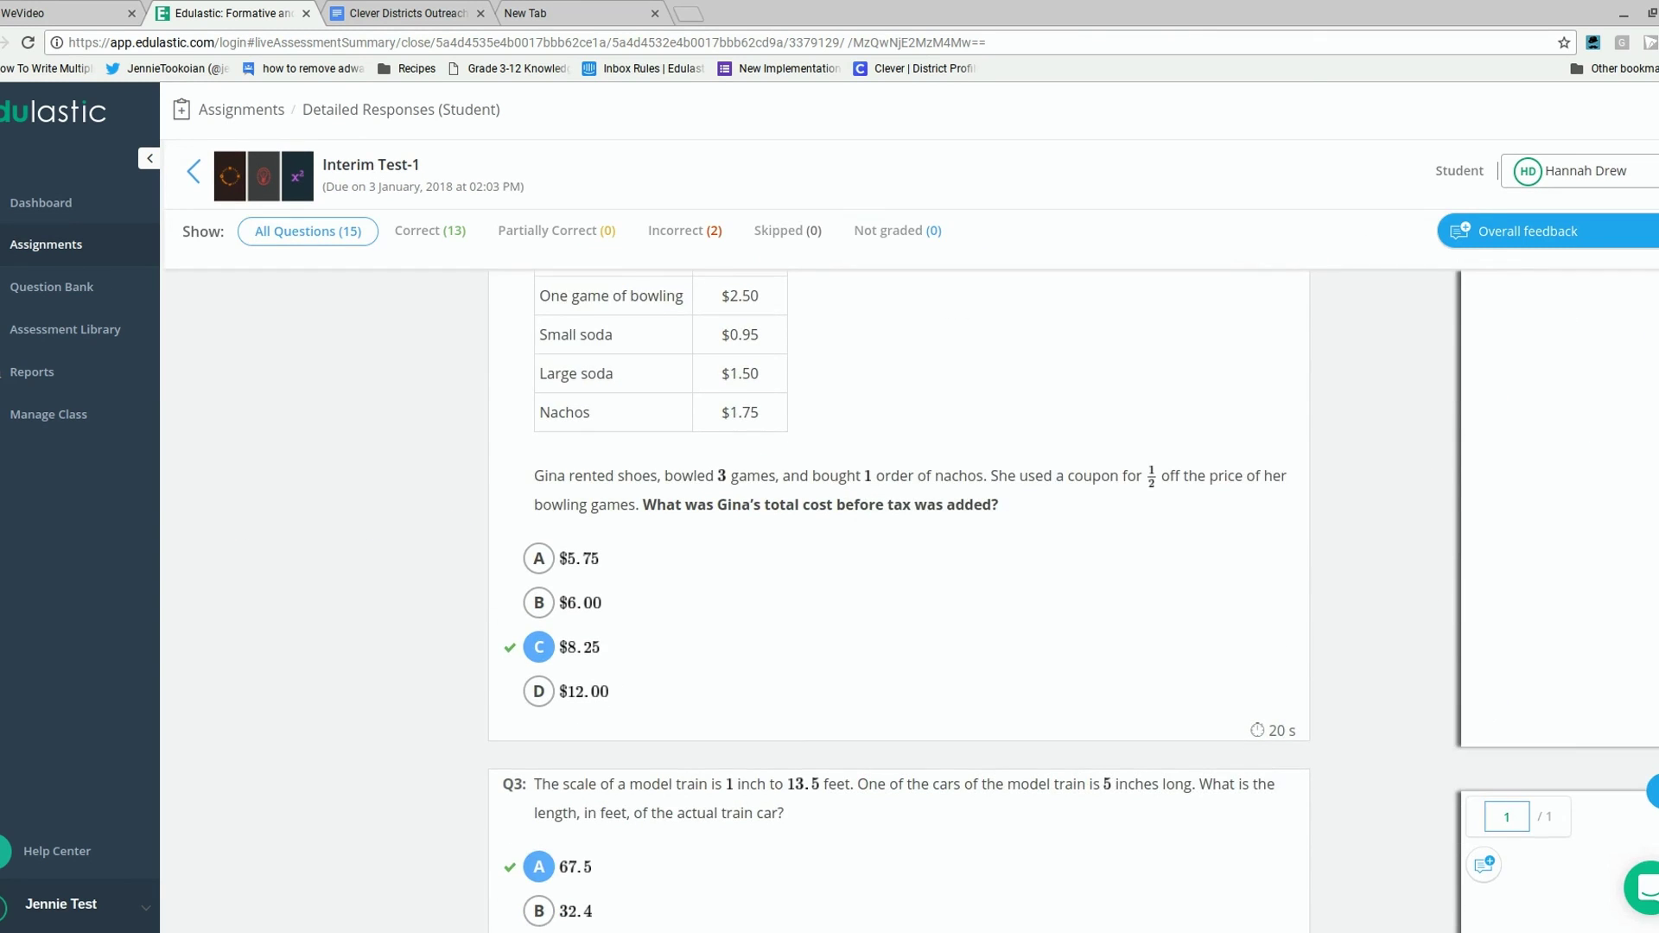
{"action": "scroll", "coordinate": [899, 605], "scroll_direction": "down", "scroll_amount": 4}
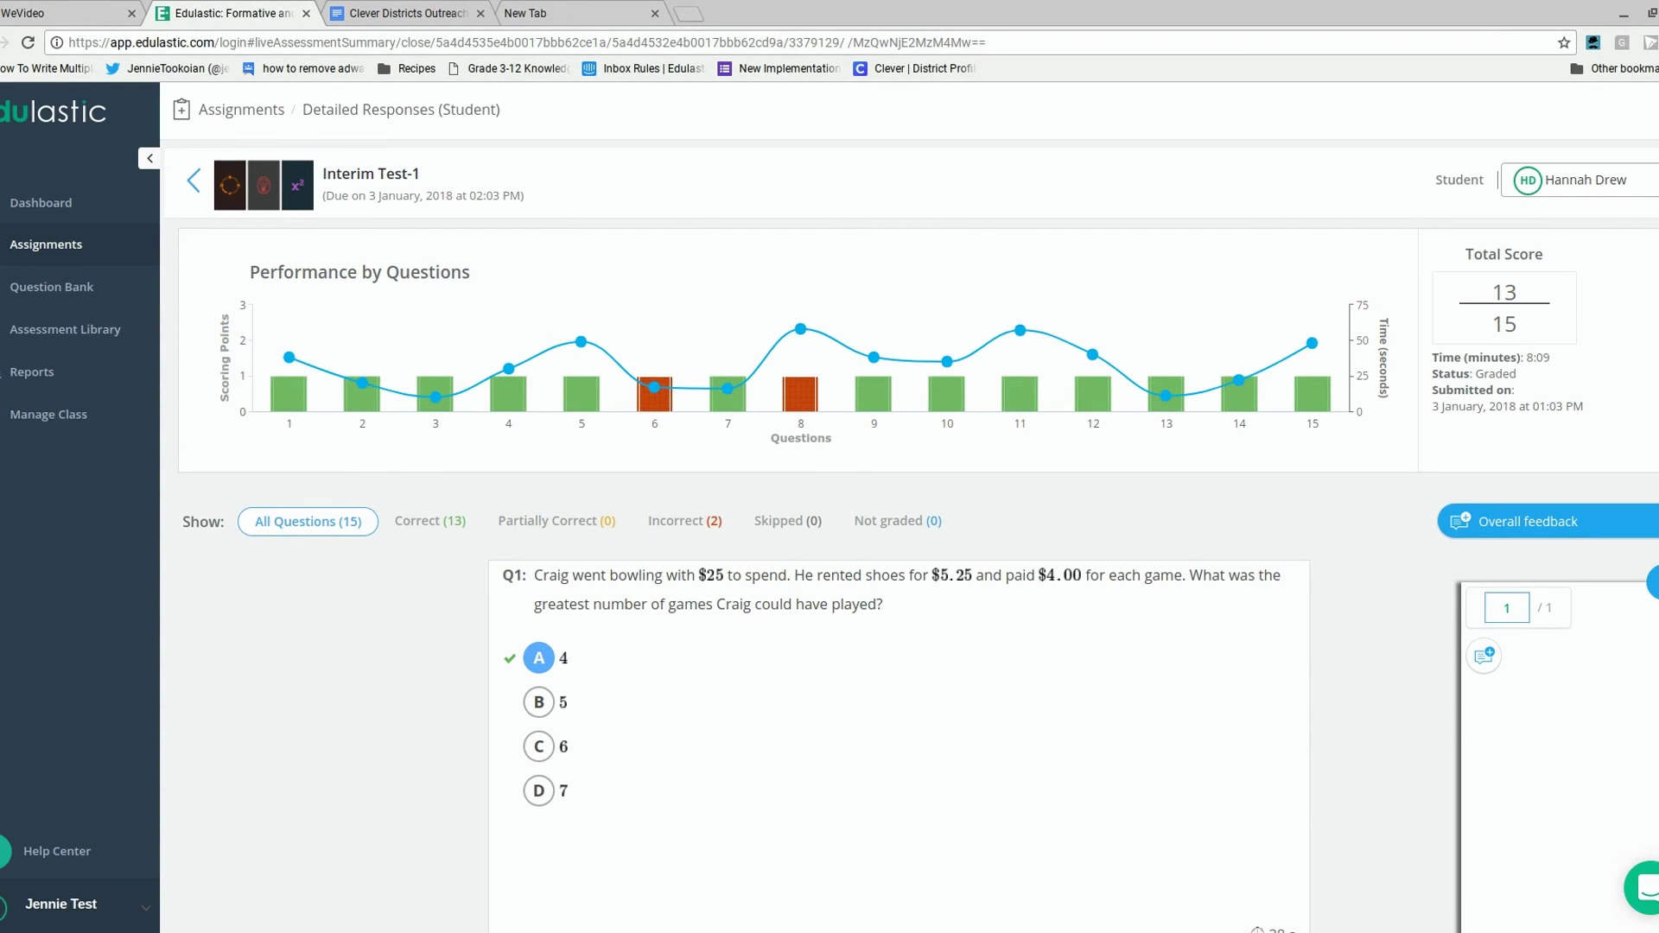
{"action": "left_click", "coordinate": [1608, 180]}
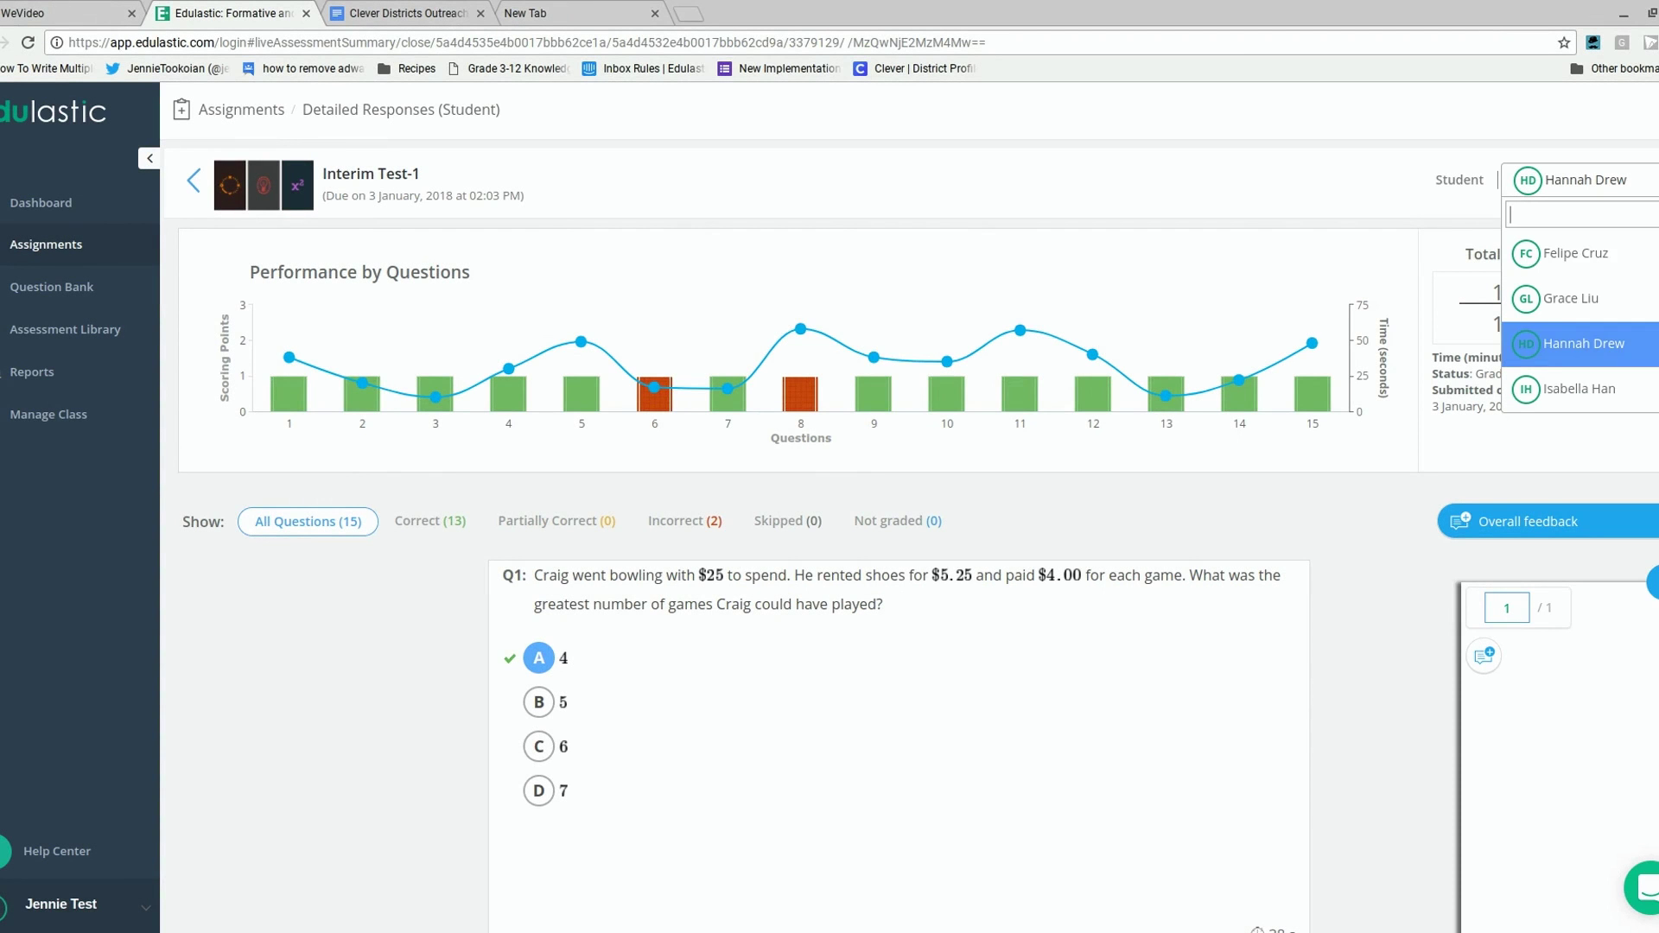
{"action": "left_click", "coordinate": [1629, 258]}
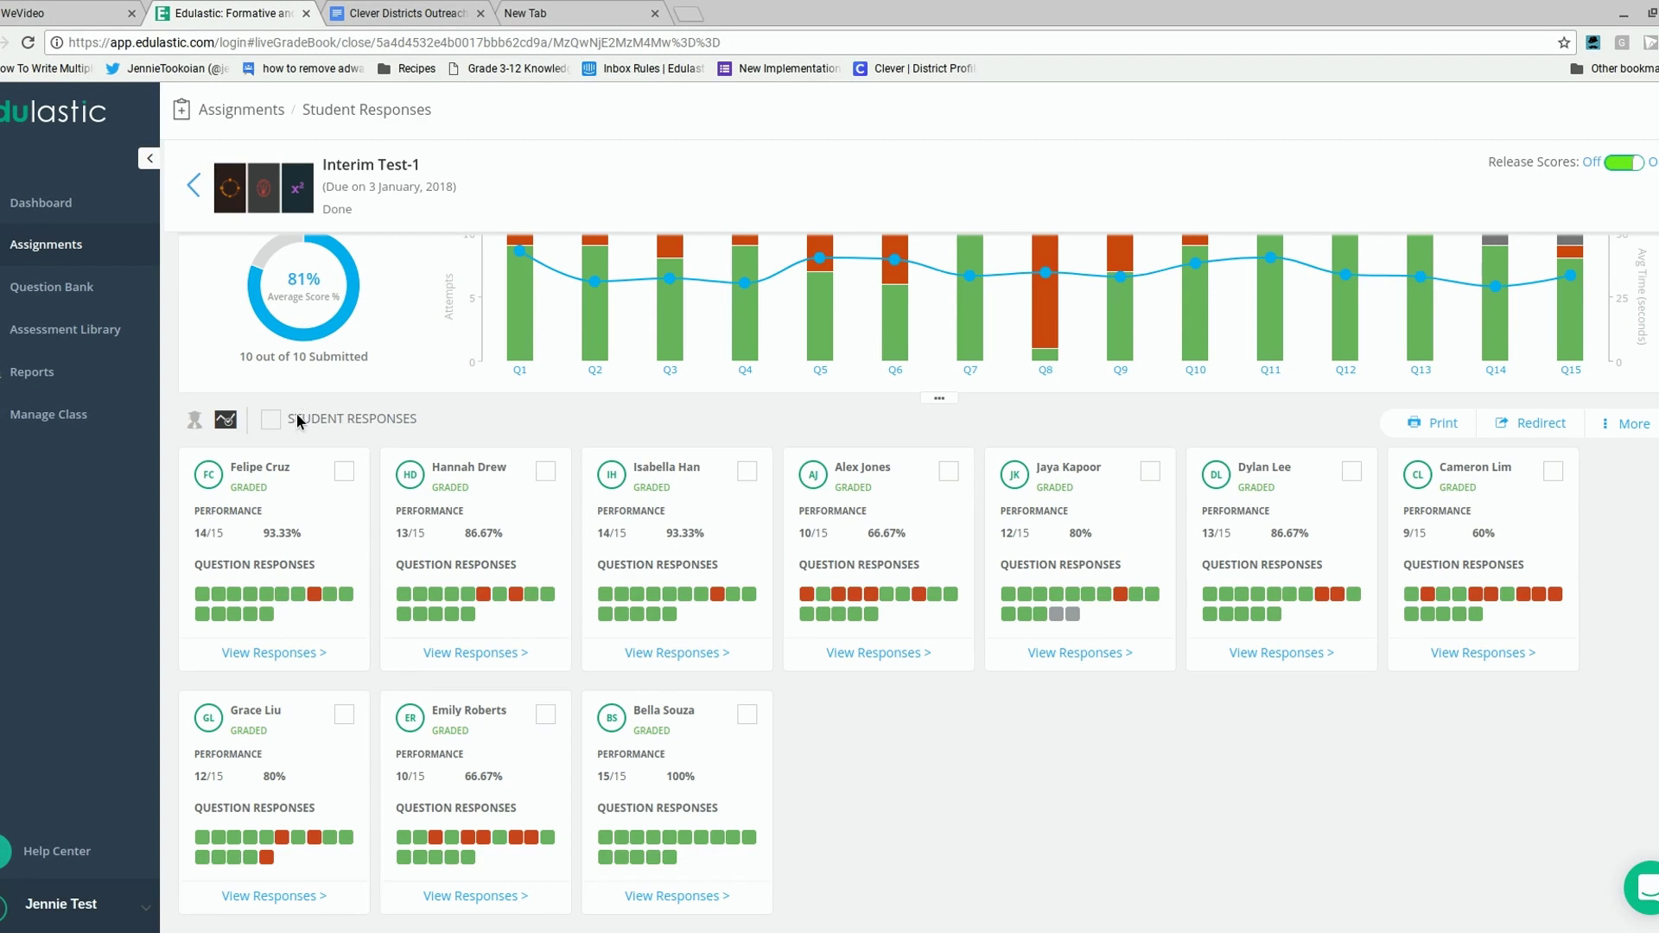
View Interim Test-1 class performance by standard, then return to the student cards.
{"action": "left_click", "coordinate": [226, 422]}
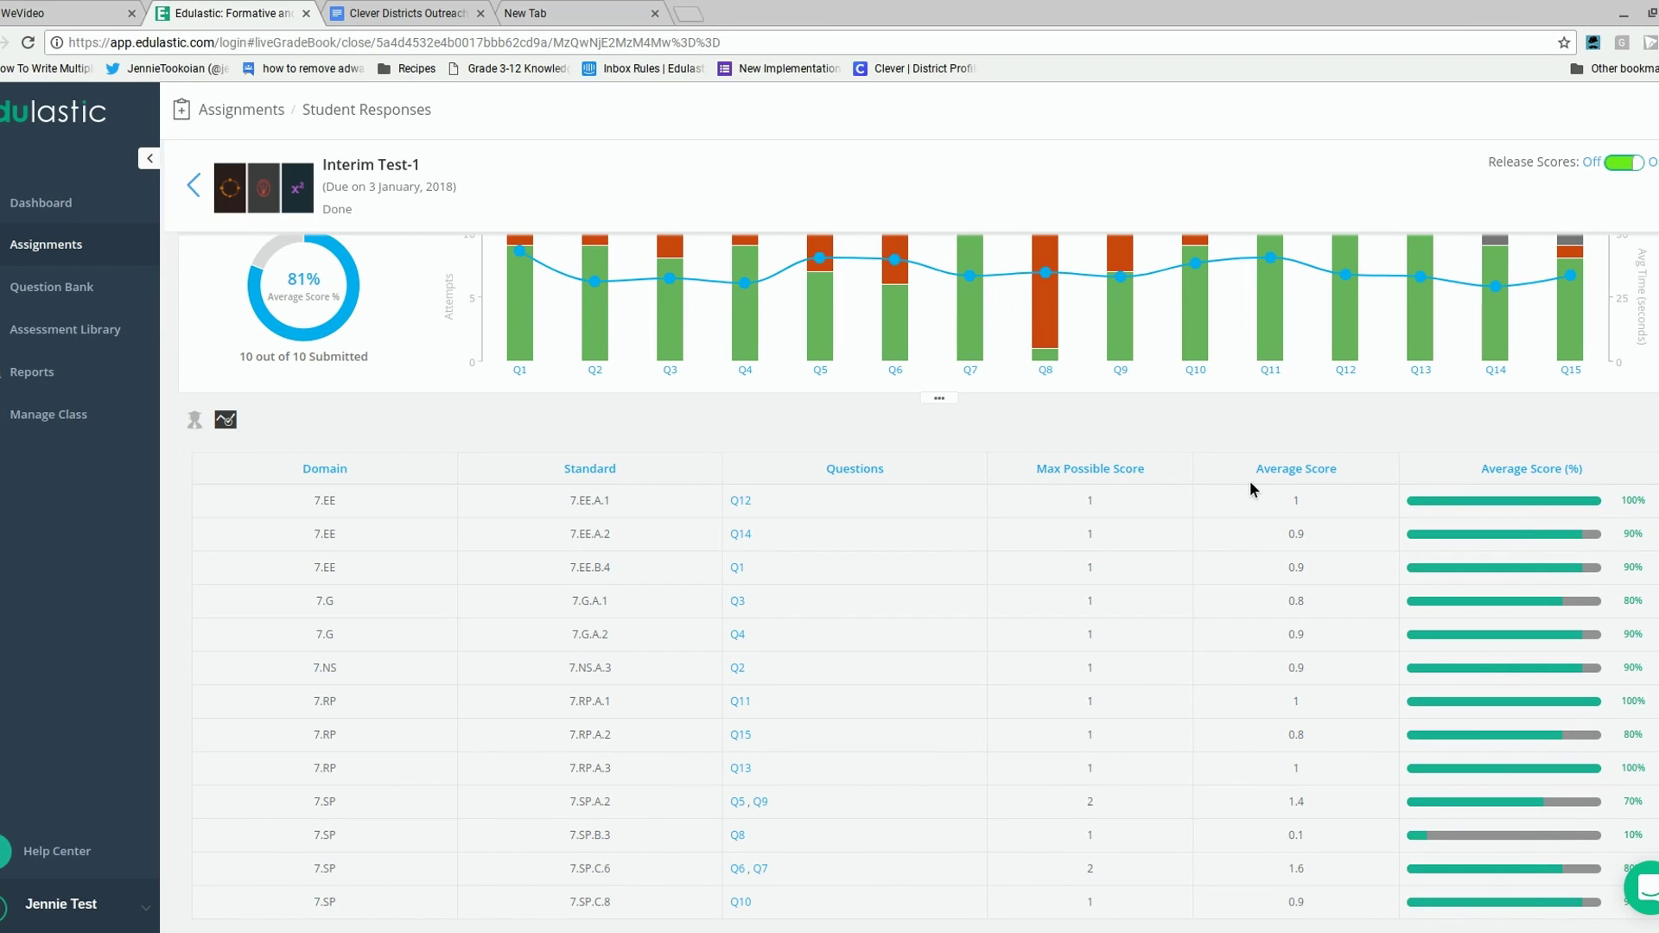
{"action": "left_click", "coordinate": [422, 121]}
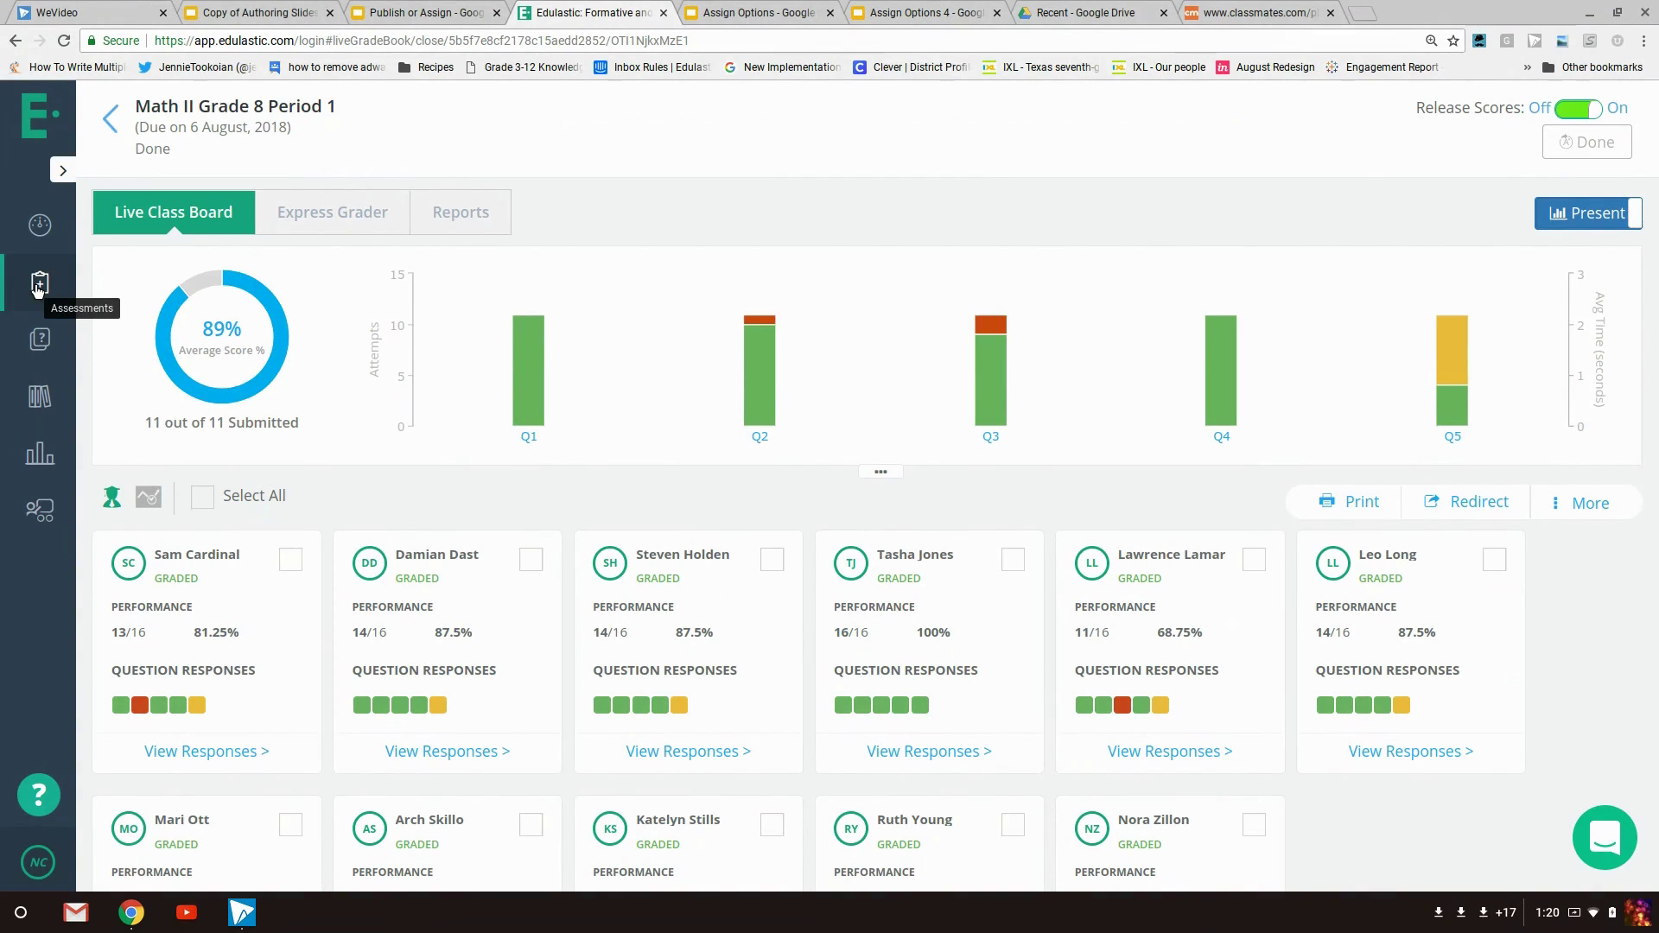
Open the Express Grader grid for Math II Grade 8 Period 1.
{"action": "left_click", "coordinate": [337, 219]}
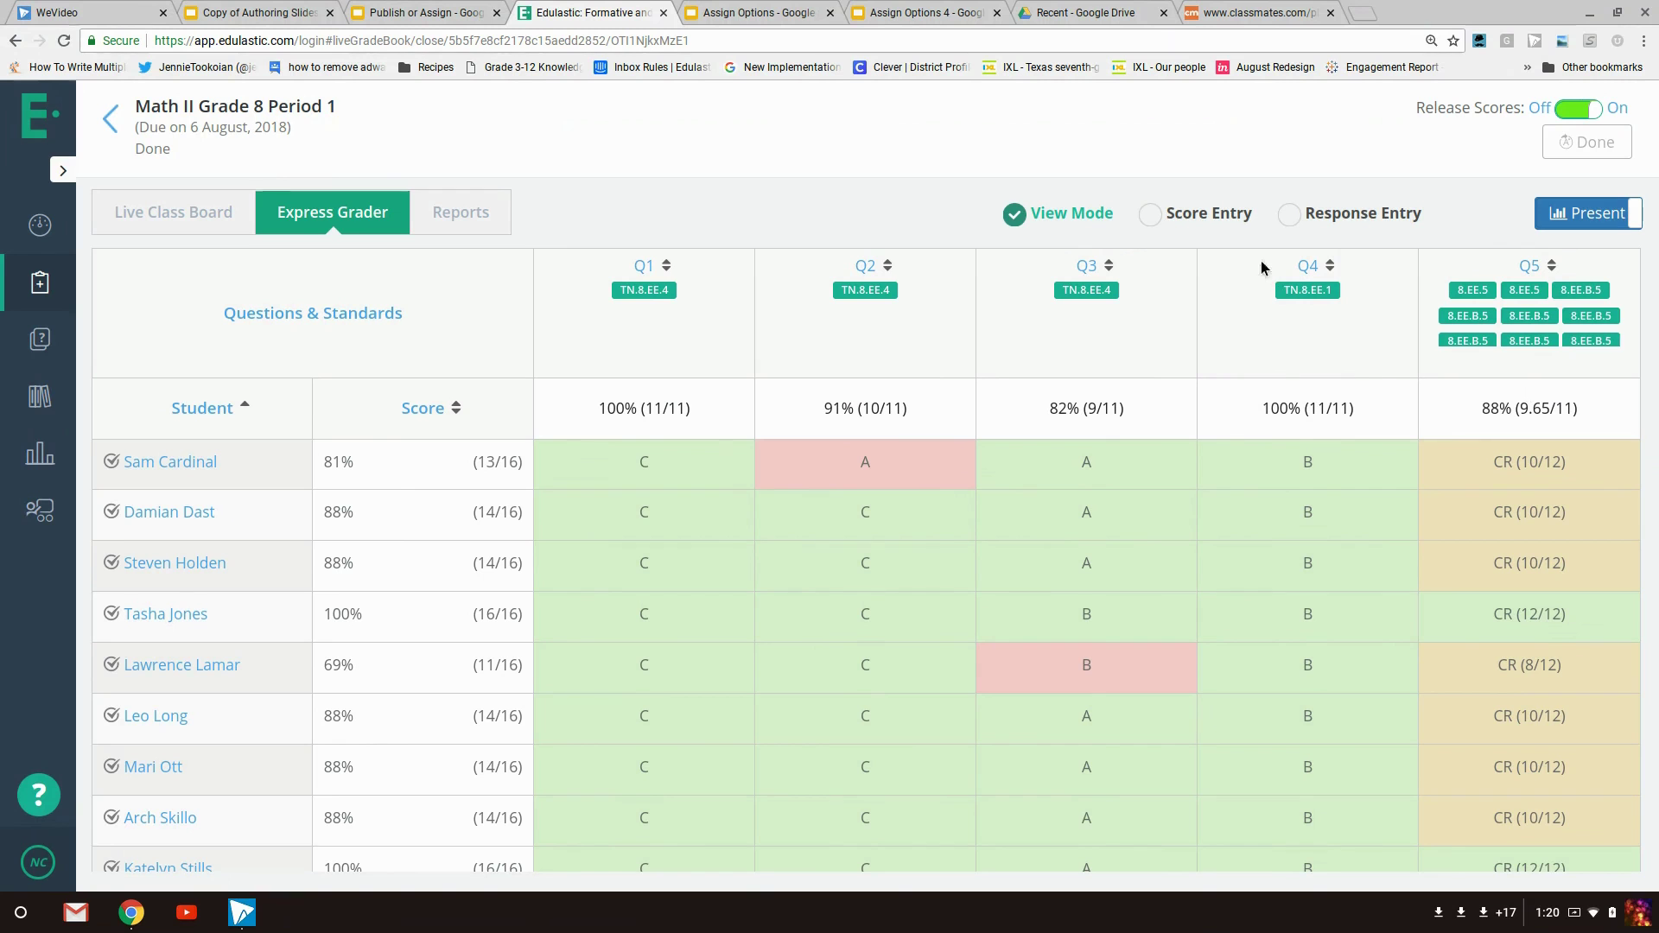
In Score Entry mode, set the first student's Q2 score to 1.
{"action": "left_click", "coordinate": [1150, 216]}
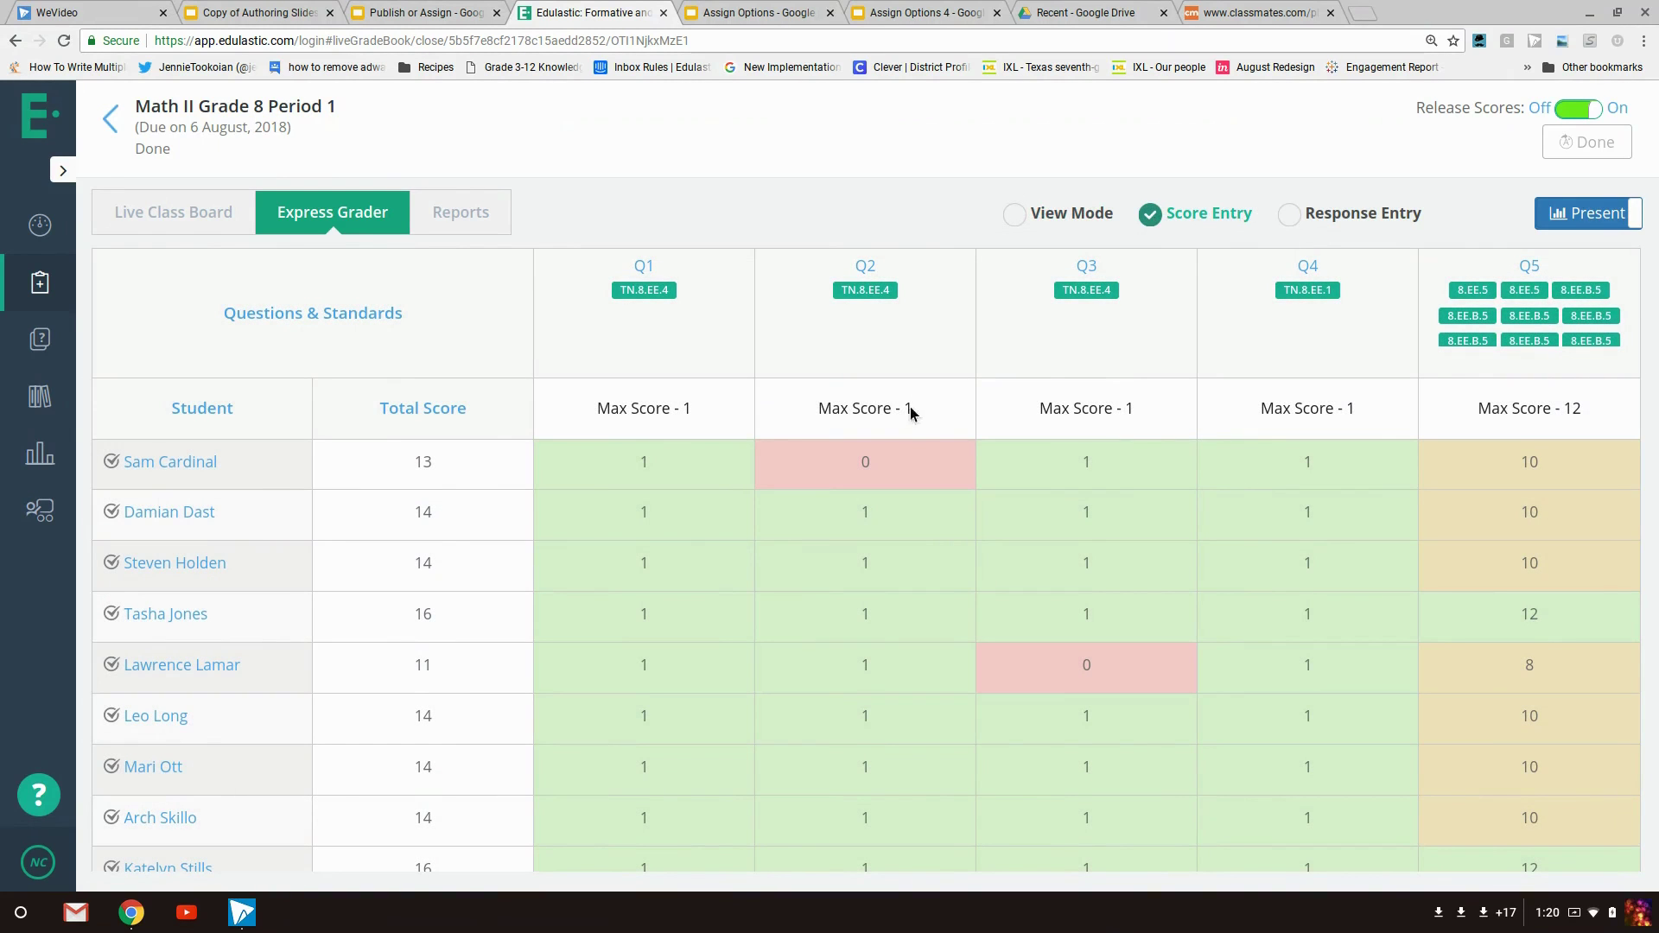
{"action": "left_click", "coordinate": [899, 446]}
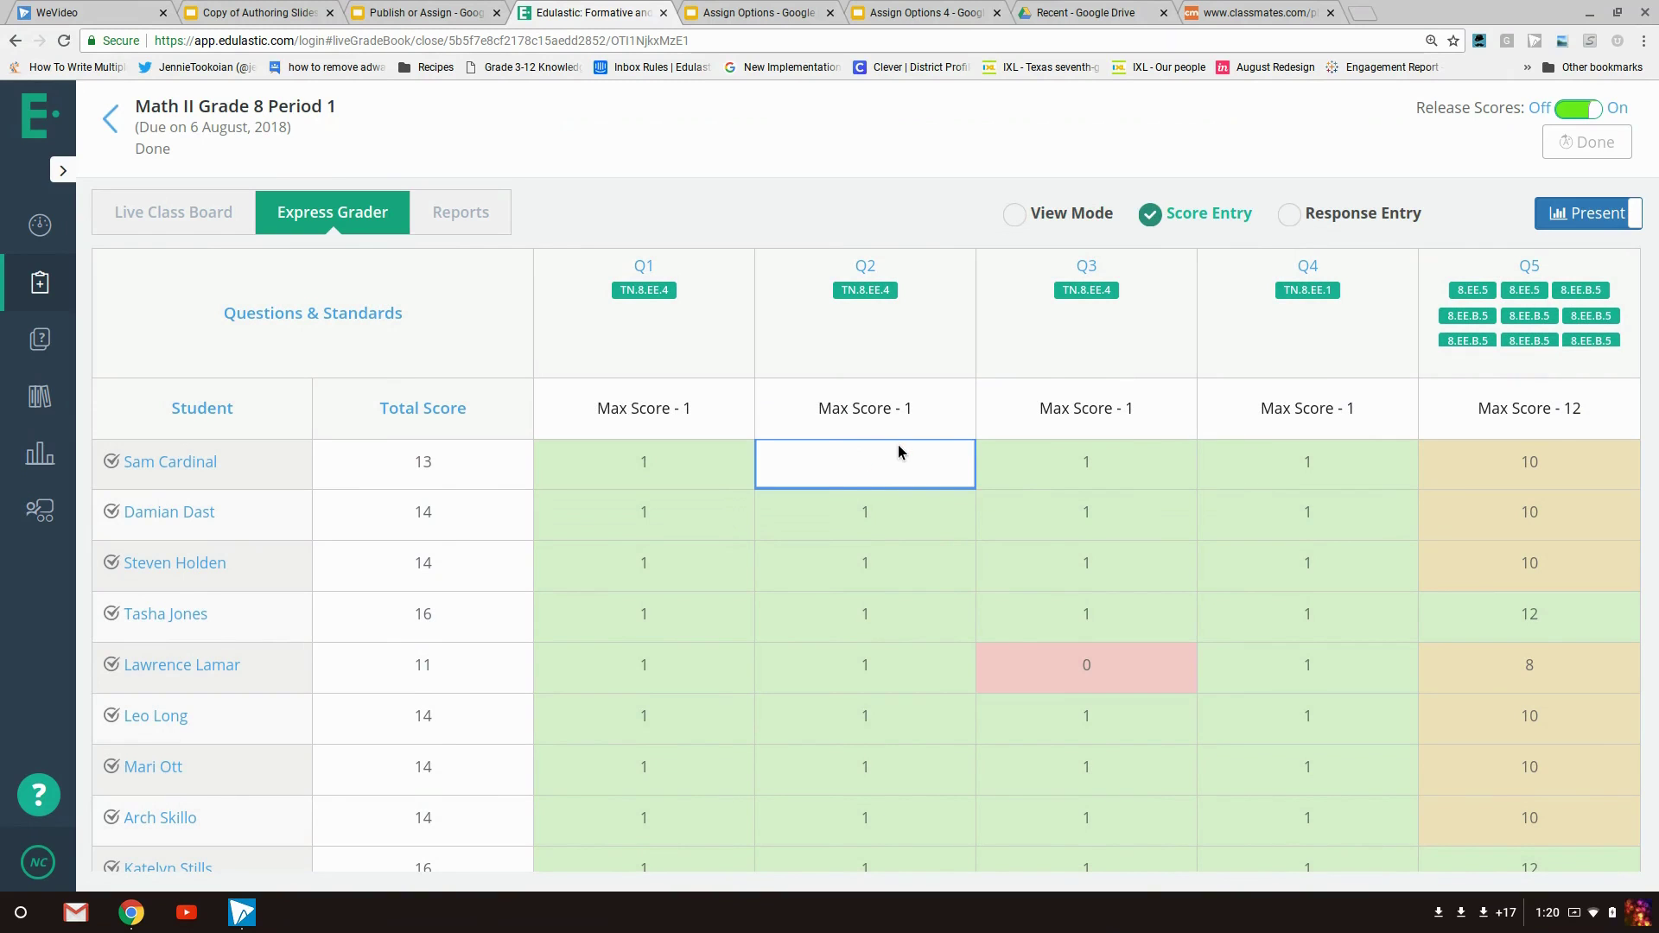
{"action": "type", "text": "1"}
{"action": "key", "text": "Return"}
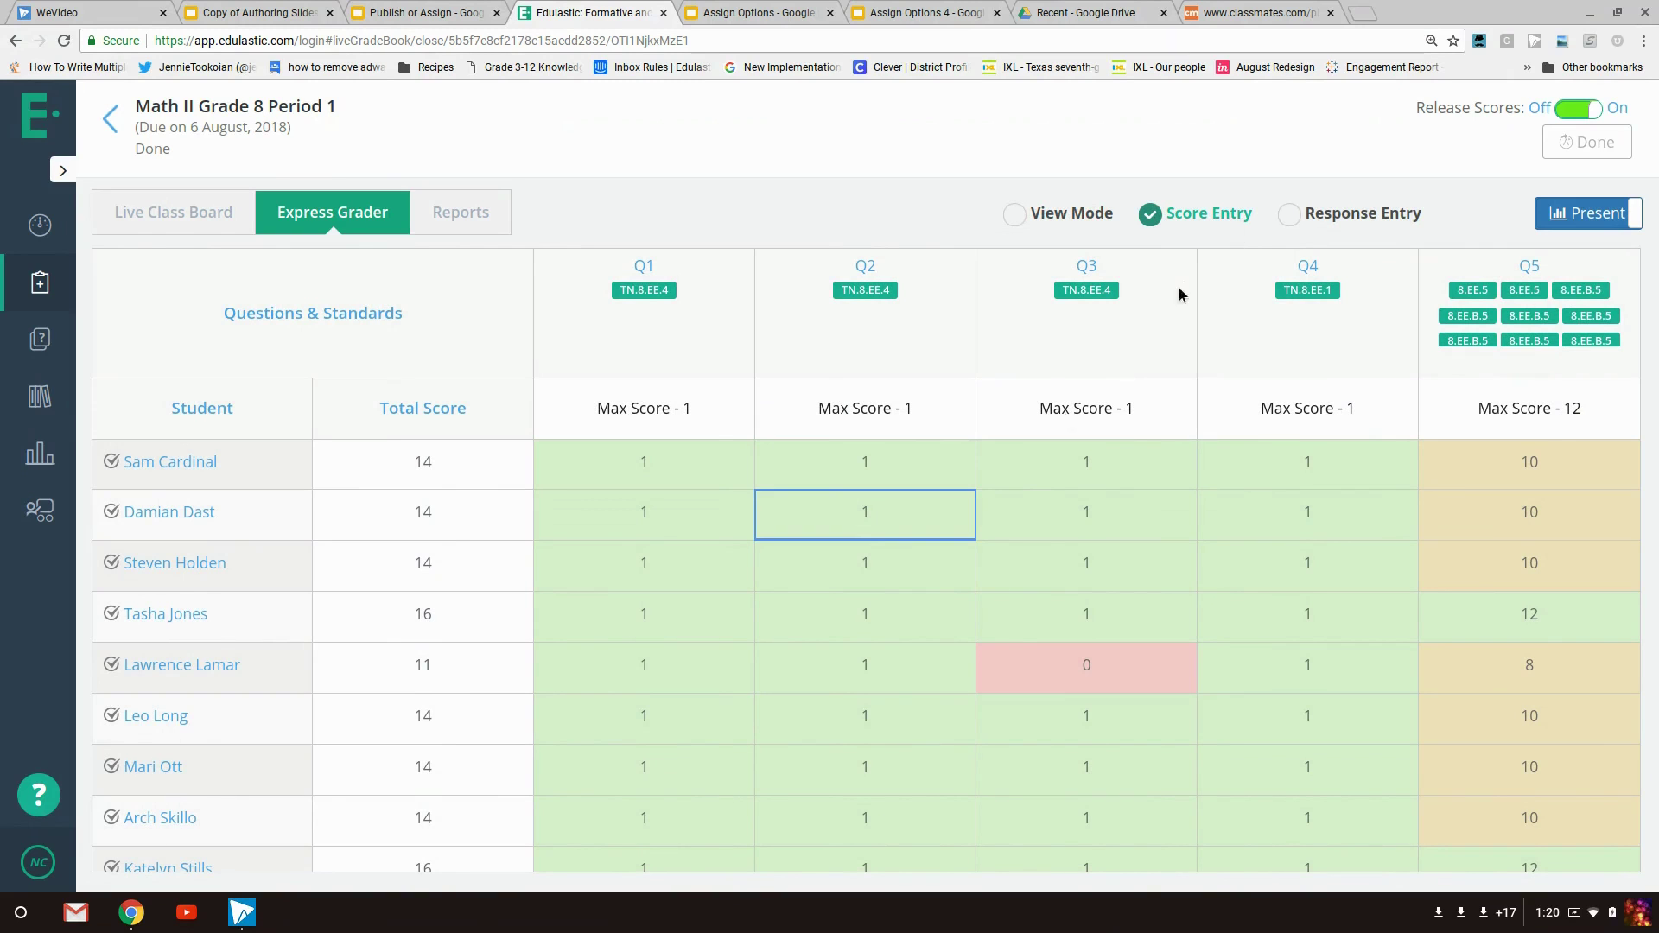
{"action": "left_click", "coordinate": [1289, 216]}
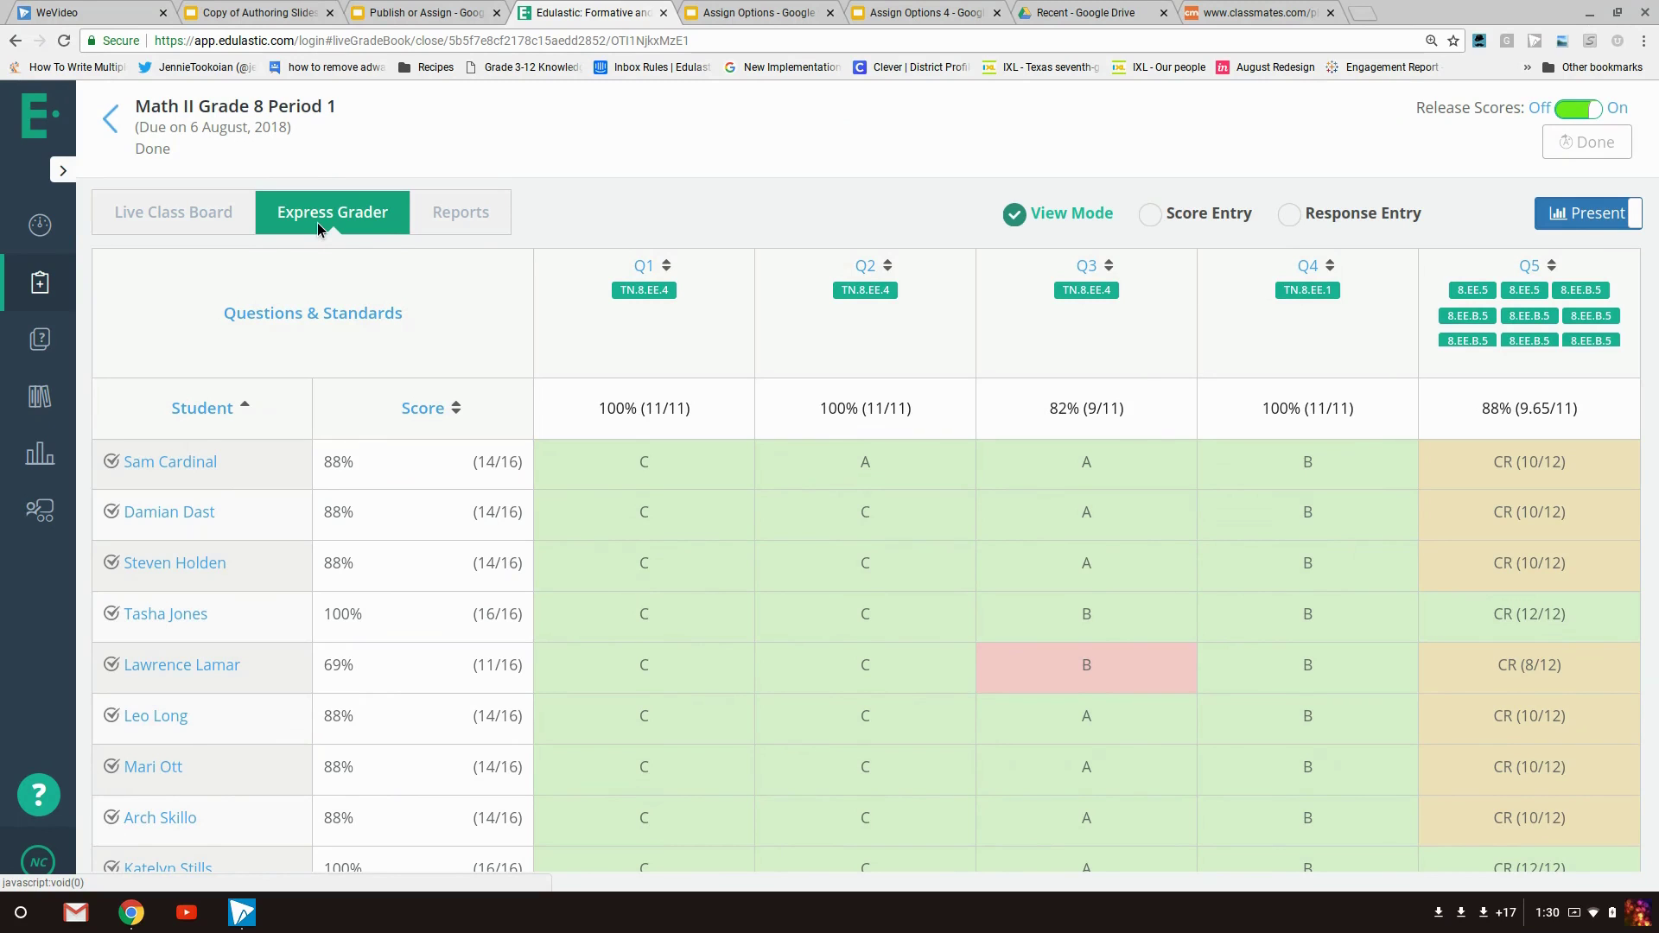
In Reports, keep performance band and question performance included in student report cards.
{"action": "left_click", "coordinate": [437, 230]}
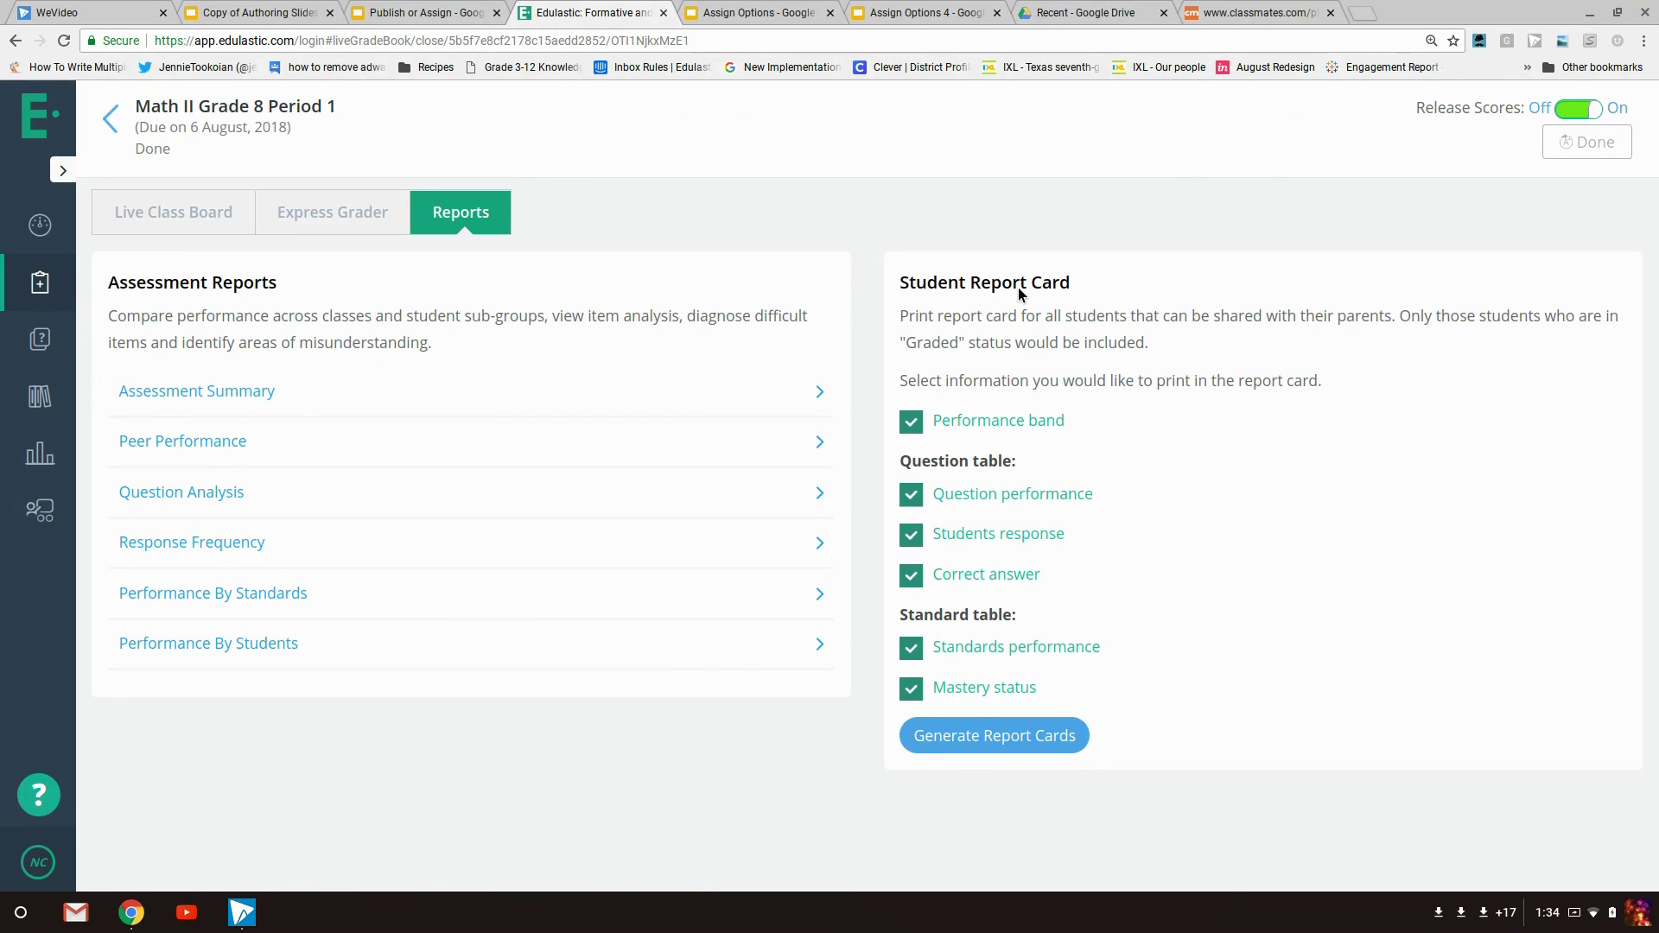
{"action": "left_click", "coordinate": [913, 425]}
{"action": "left_click", "coordinate": [913, 427]}
{"action": "left_click", "coordinate": [919, 508]}
{"action": "left_click", "coordinate": [920, 509]}
{"action": "left_click", "coordinate": [921, 509]}
{"action": "left_click", "coordinate": [922, 509]}
Generate the report cards and scroll through the students' results.
{"action": "left_click", "coordinate": [1003, 737]}
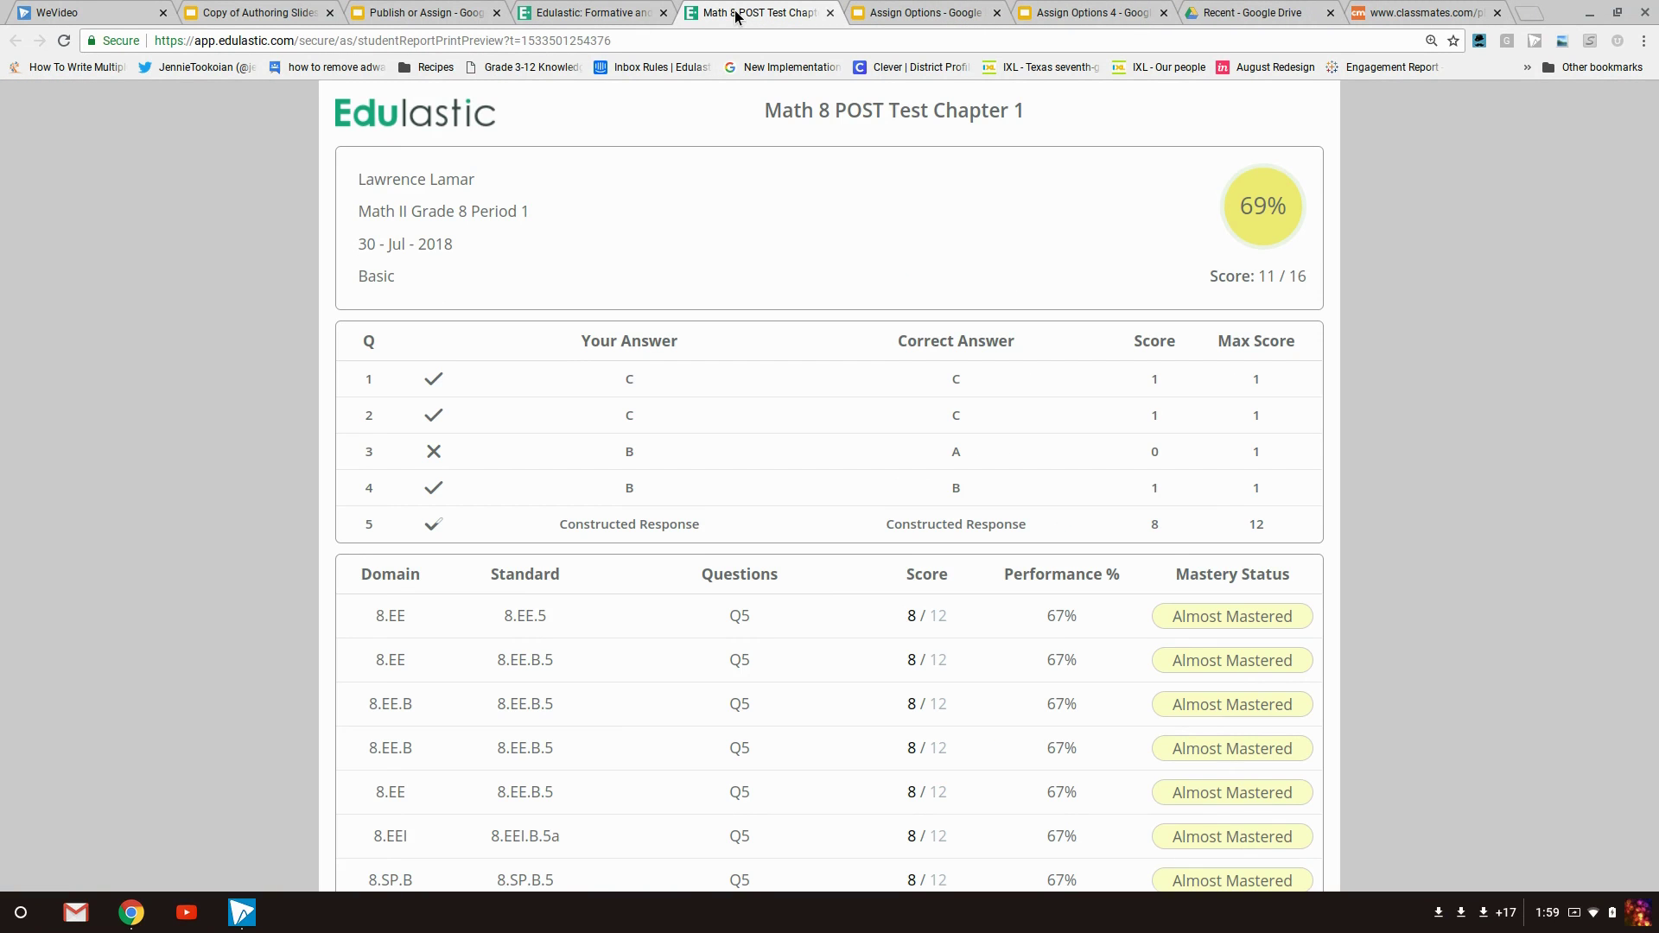
{"action": "scroll", "coordinate": [738, 16], "scroll_direction": "down", "scroll_amount": 15}
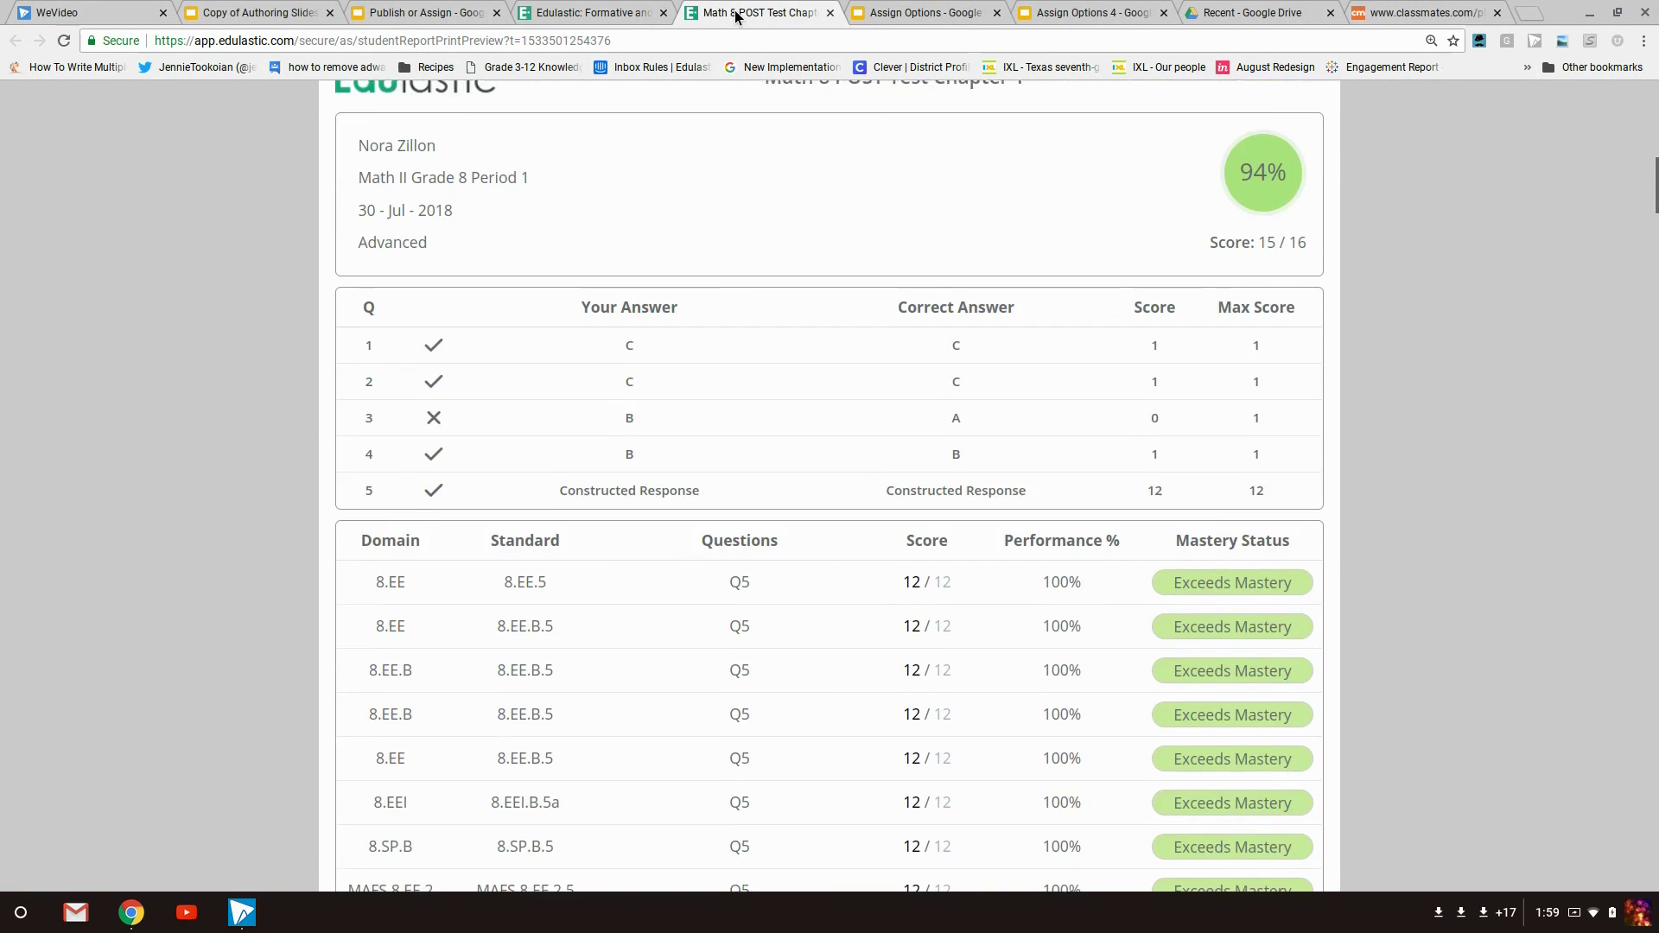